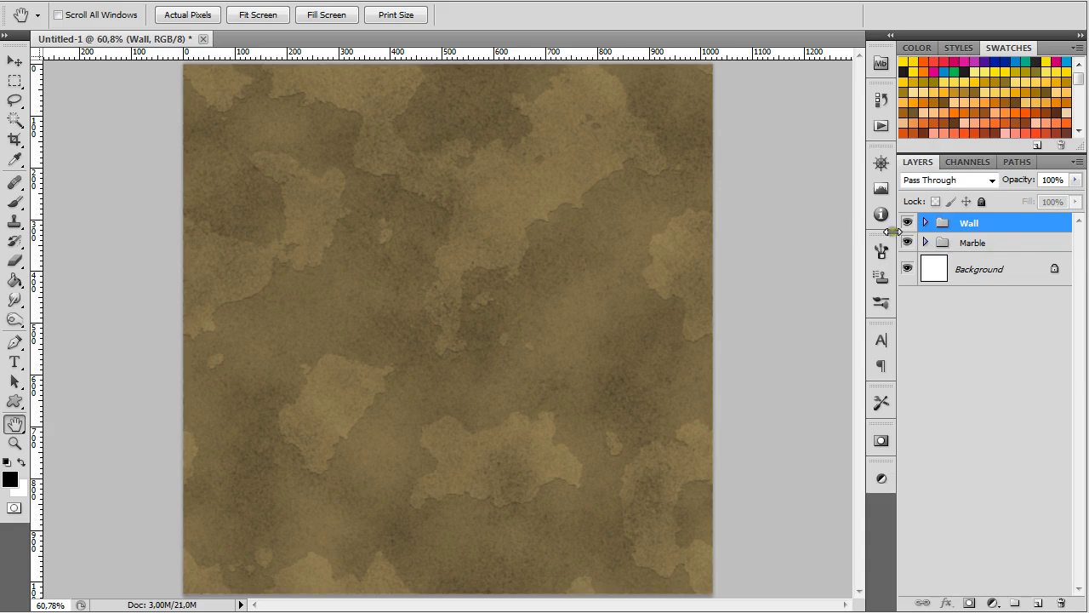
Step: Compare the Wall and Marble groups, then hide both so only the white Background shows
{"action": "left_click", "coordinate": [907, 222]}
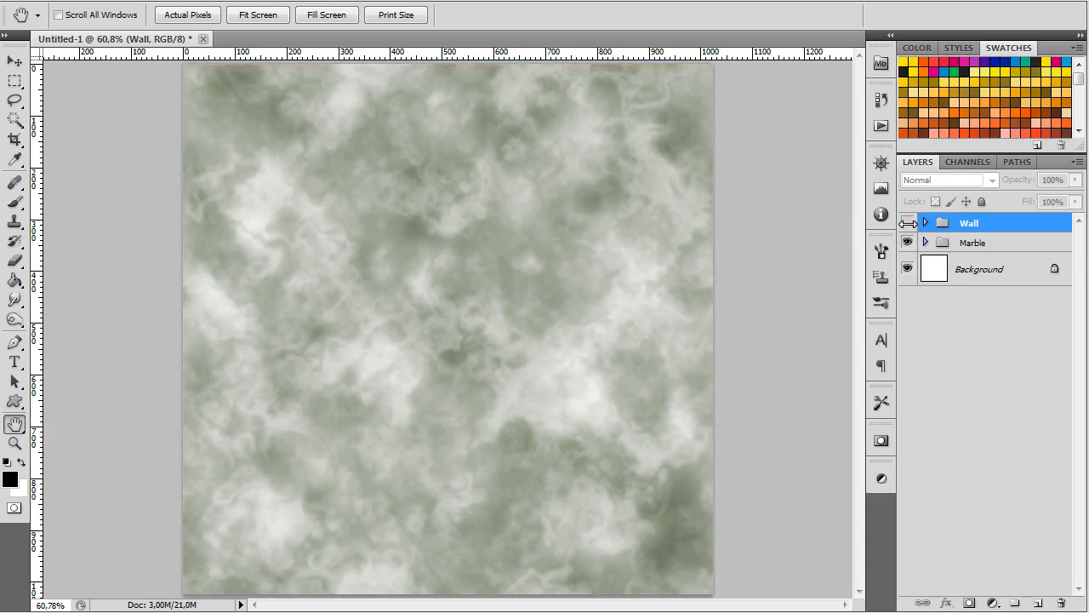
{"action": "left_click", "coordinate": [906, 222]}
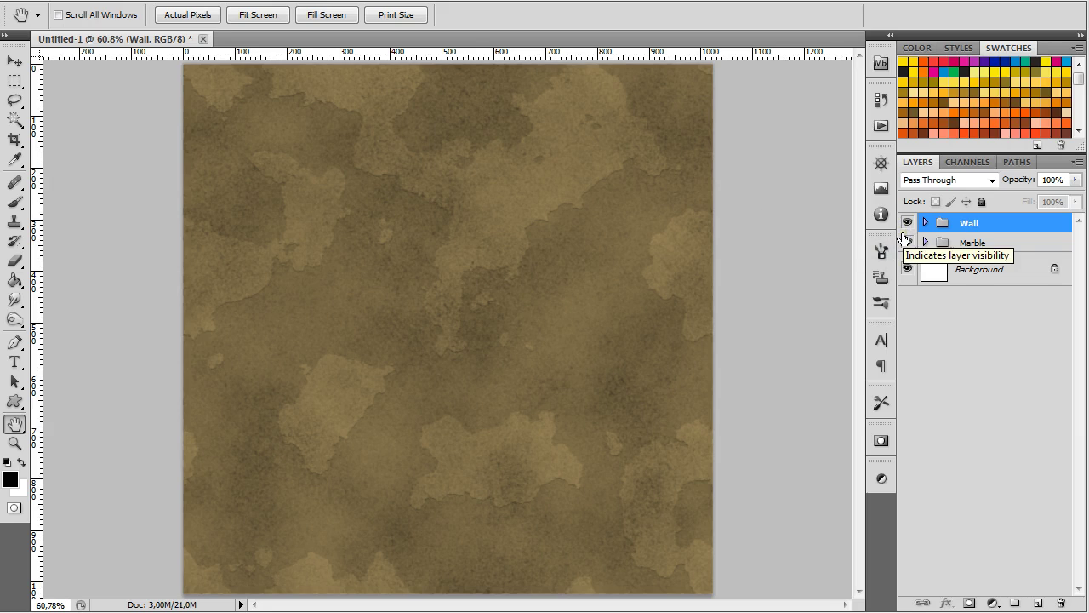
{"action": "left_click", "coordinate": [906, 241]}
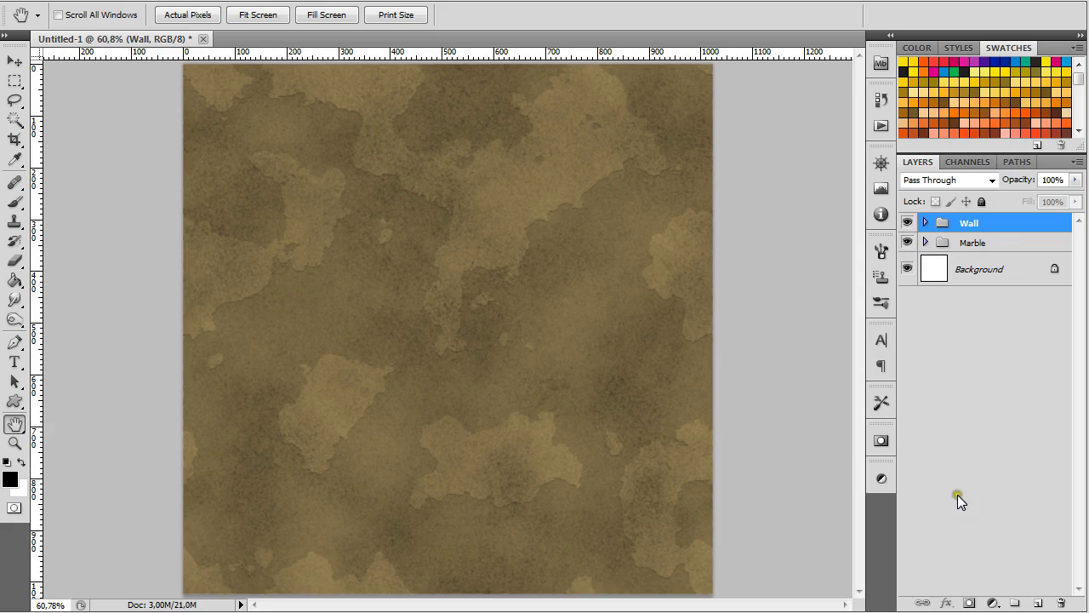
{"action": "left_click", "coordinate": [963, 350]}
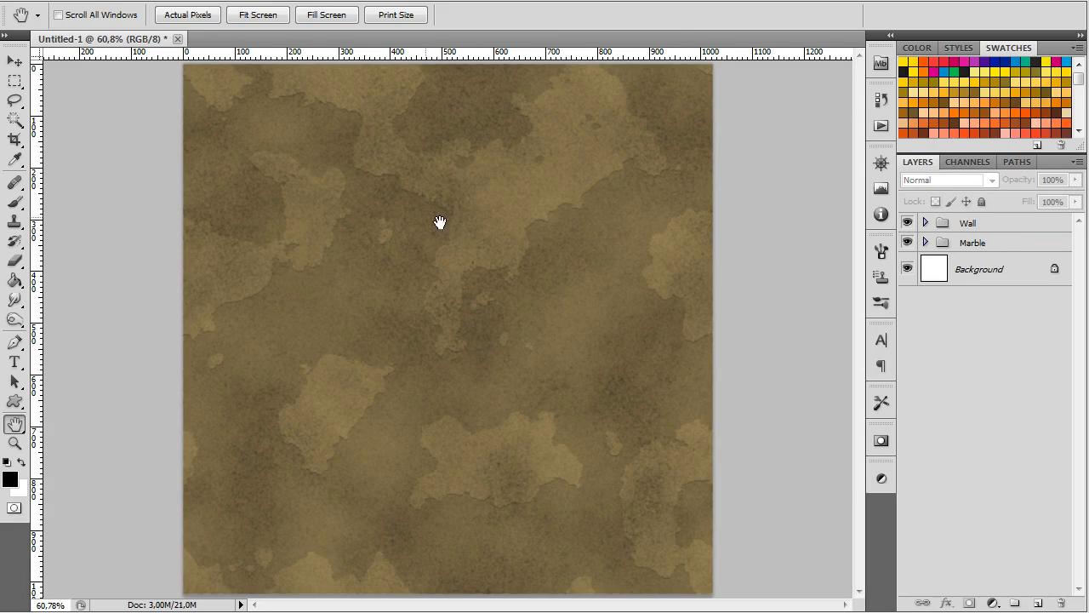
{"action": "left_click", "coordinate": [907, 222]}
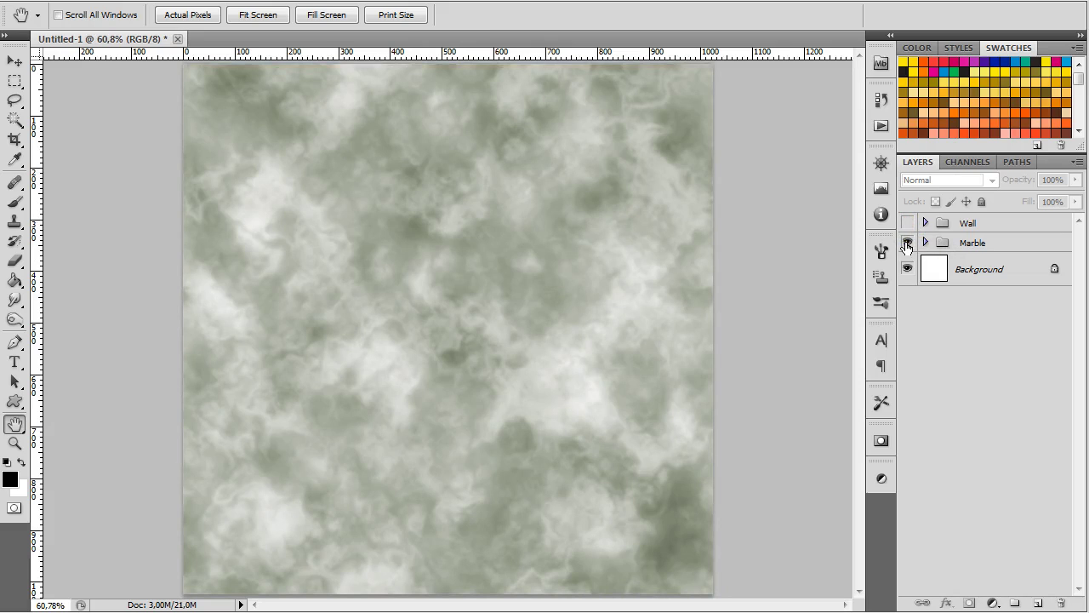
{"action": "left_click", "coordinate": [907, 245]}
Step: Create a new empty layer named 'Base' directly above the Background layer
{"action": "left_click", "coordinate": [960, 245]}
{"action": "left_click", "coordinate": [970, 268]}
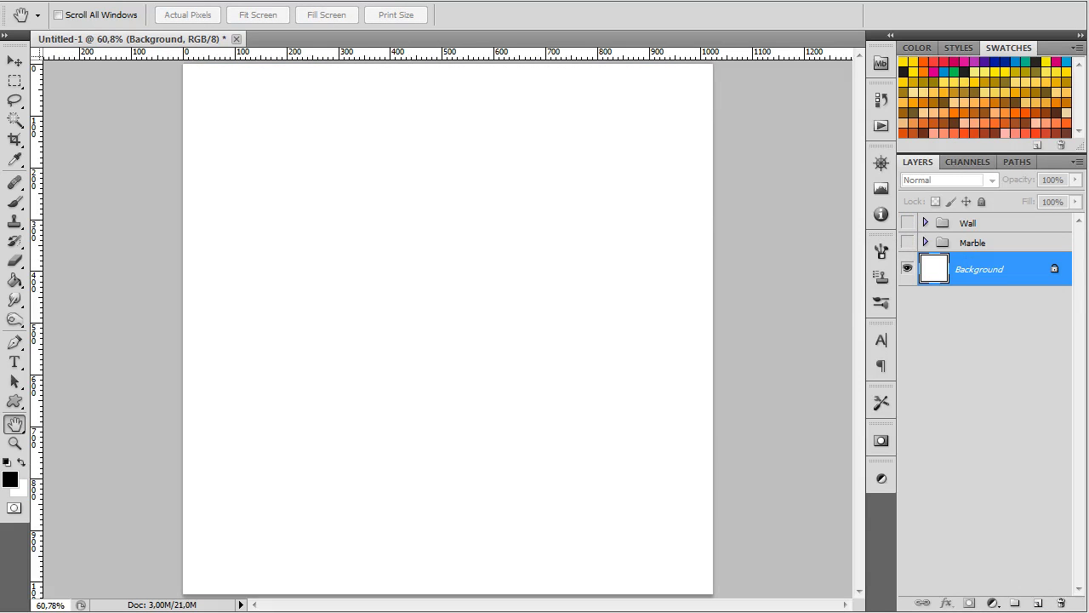
{"action": "key", "text": "ctrl+shift+n"}
{"action": "left_click_drag", "start_coordinate": [746, 155], "coordinate": [594, 158]}
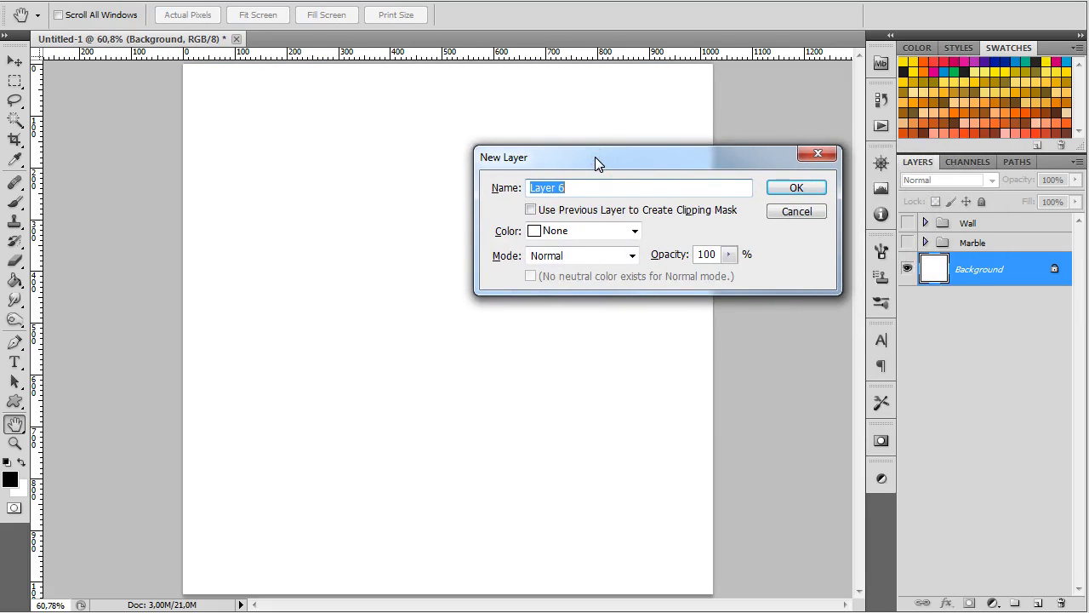
{"action": "left_click", "coordinate": [791, 188]}
{"action": "type", "text": "Ba"}
{"action": "key", "text": "BackSpace"}
{"action": "type", "text": "e"}
{"action": "key", "text": "Return"}
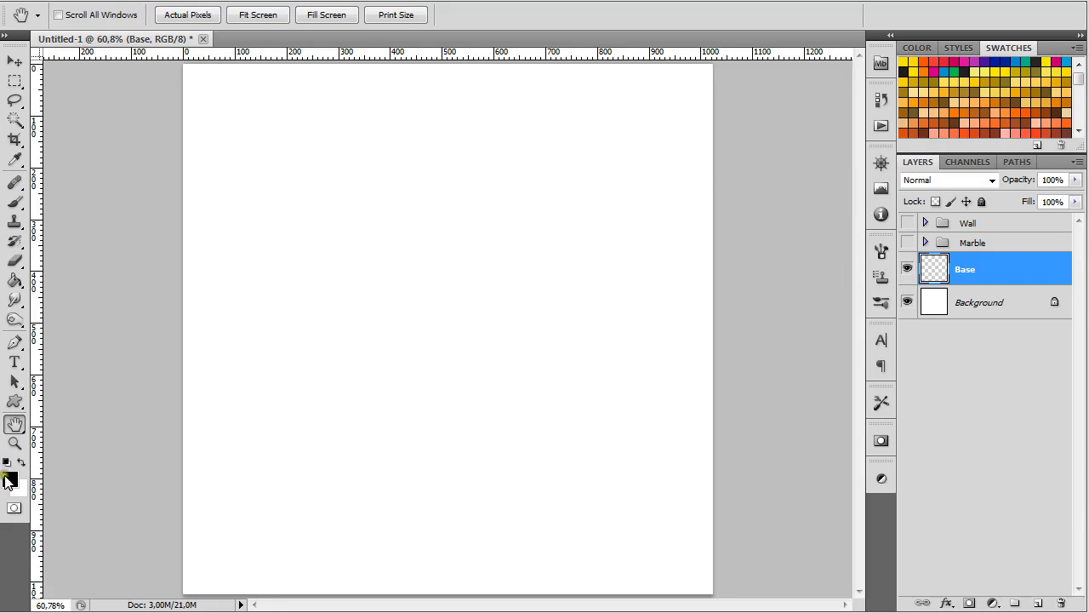
Step: Render Clouds on Base, then add Layer 6 and render clouds on it too
{"action": "left_click", "coordinate": [222, 0]}
{"action": "mouse_move", "coordinate": [250, 223]}
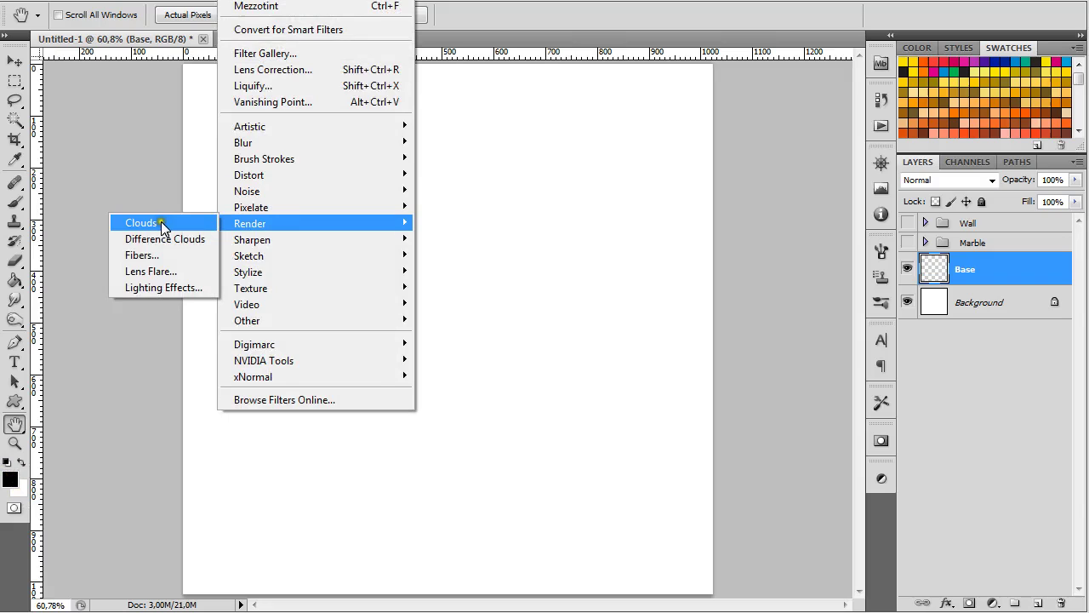
{"action": "left_click", "coordinate": [164, 224]}
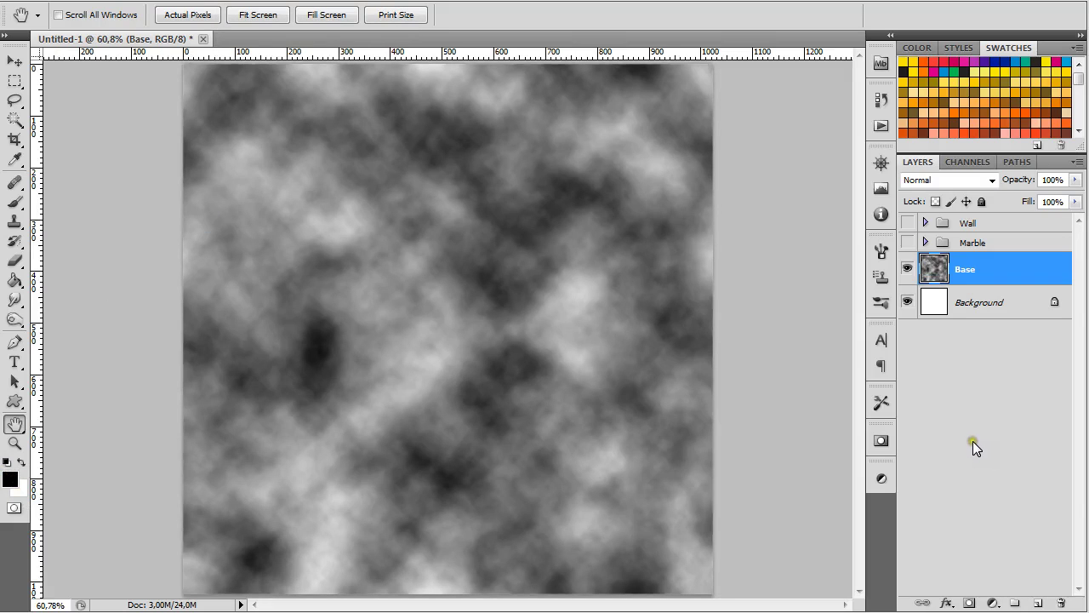
{"action": "key", "text": "ctrl+shift+n"}
{"action": "key", "text": "Return"}
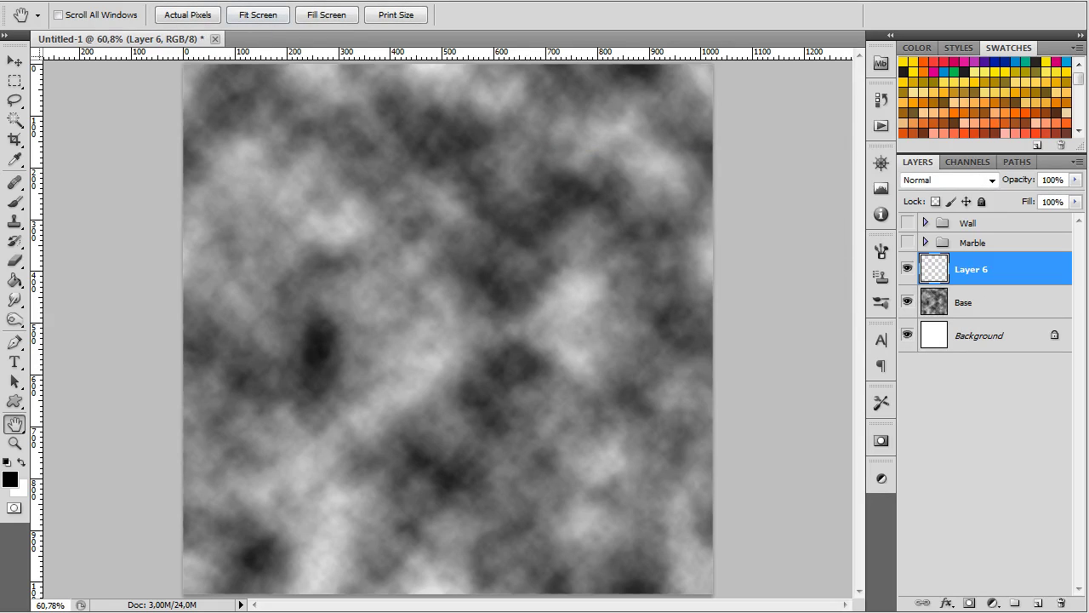
{"action": "left_click", "coordinate": [287, 15]}
{"action": "key", "text": "ctrl+f"}
Step: Apply Difference Clouds to Layer 6 four times to build up marble veins
{"action": "left_click", "coordinate": [260, 3]}
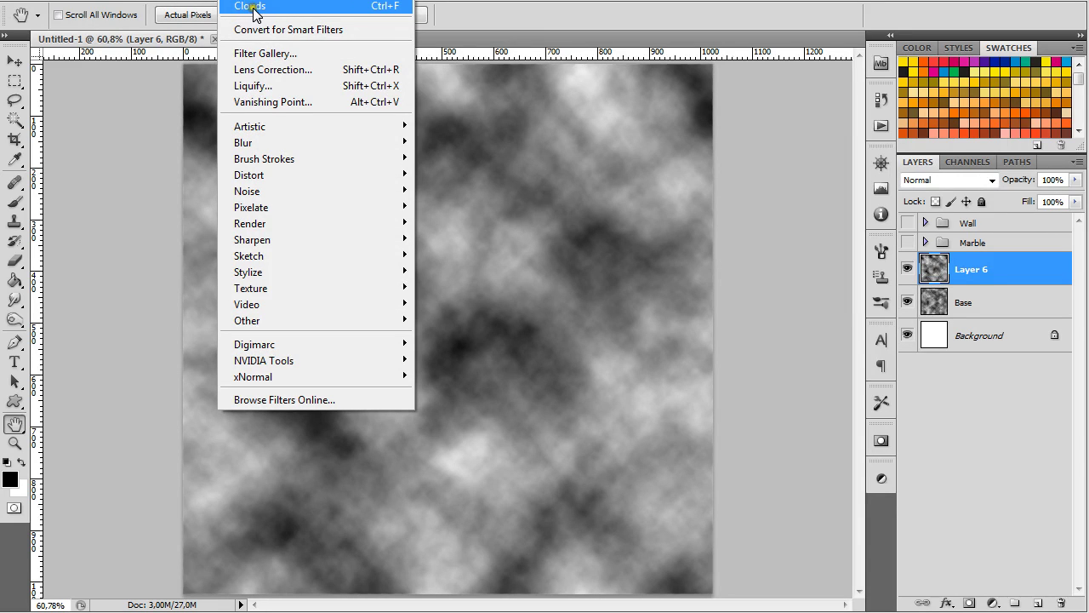
{"action": "left_click", "coordinate": [133, 175]}
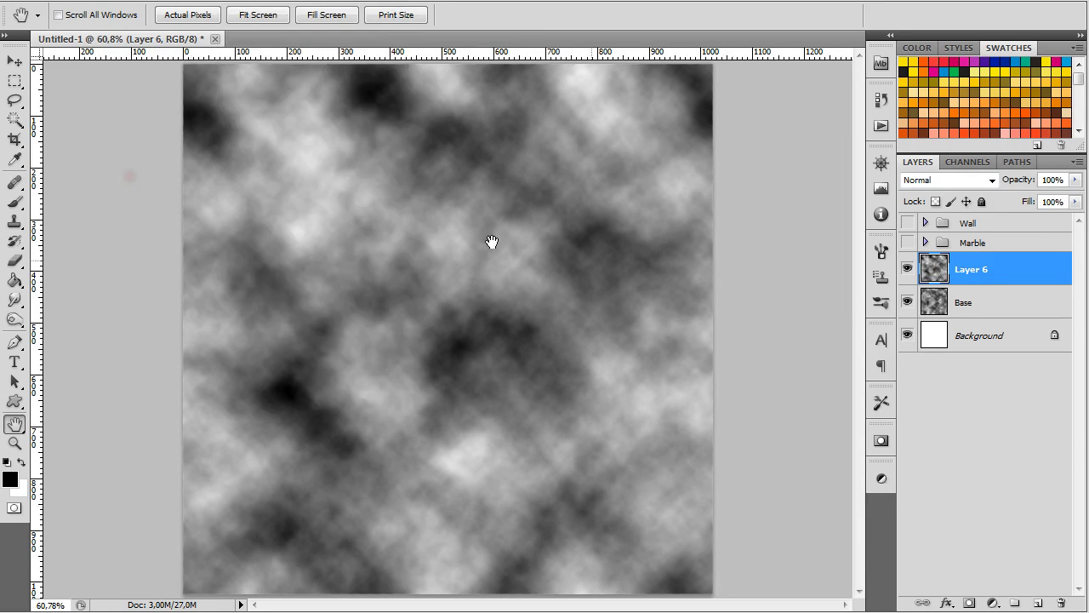
{"action": "left_click", "coordinate": [232, 2]}
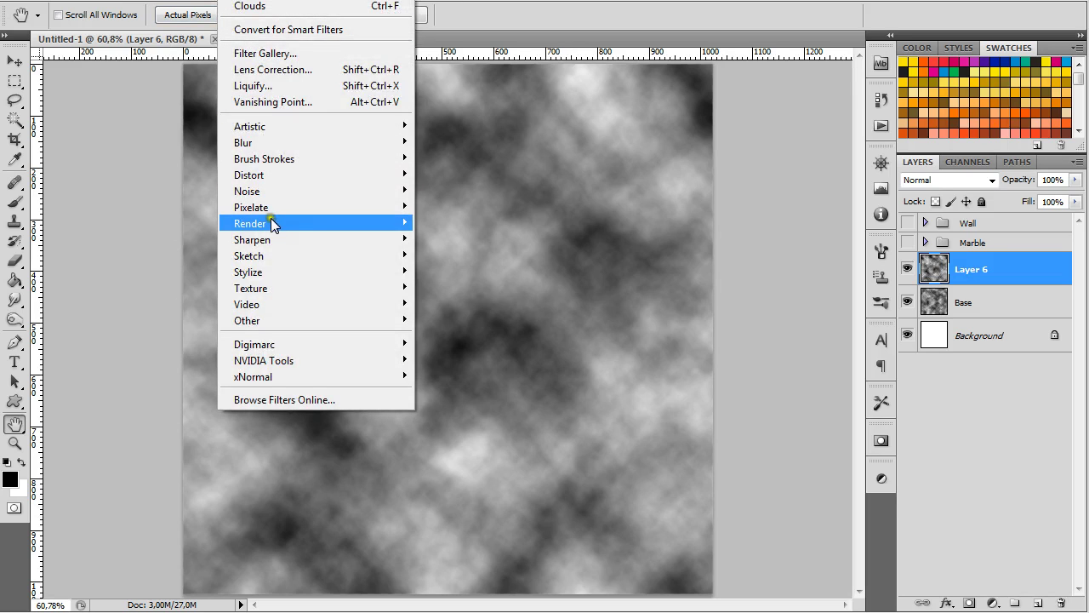
{"action": "mouse_move", "coordinate": [250, 223]}
{"action": "left_click", "coordinate": [162, 238]}
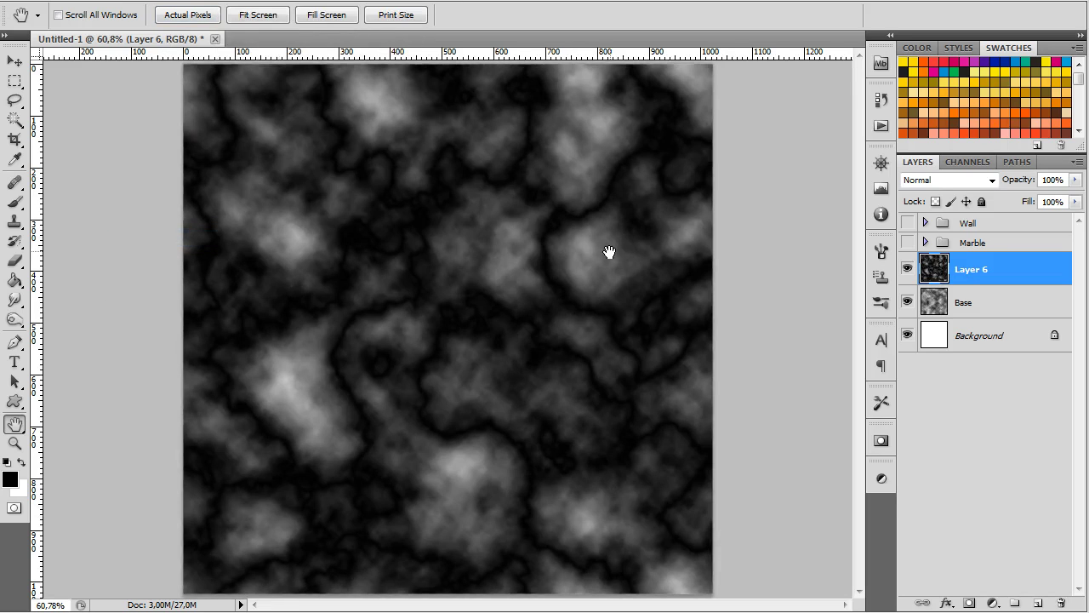
{"action": "key", "text": "ctrl+f"}
{"action": "key", "text": "ctrl+f"}
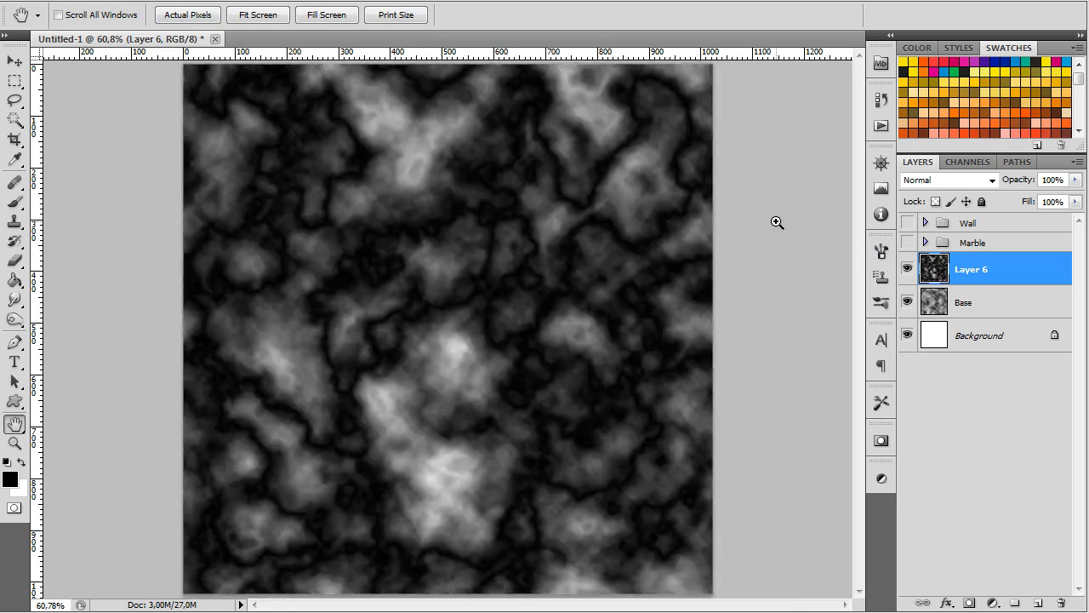
{"action": "key", "text": "ctrl+f"}
{"action": "key", "text": "ctrl+f"}
{"action": "key", "text": "ctrl+f"}
{"action": "key", "text": "ctrl+f"}
{"action": "key", "text": "ctrl+f"}
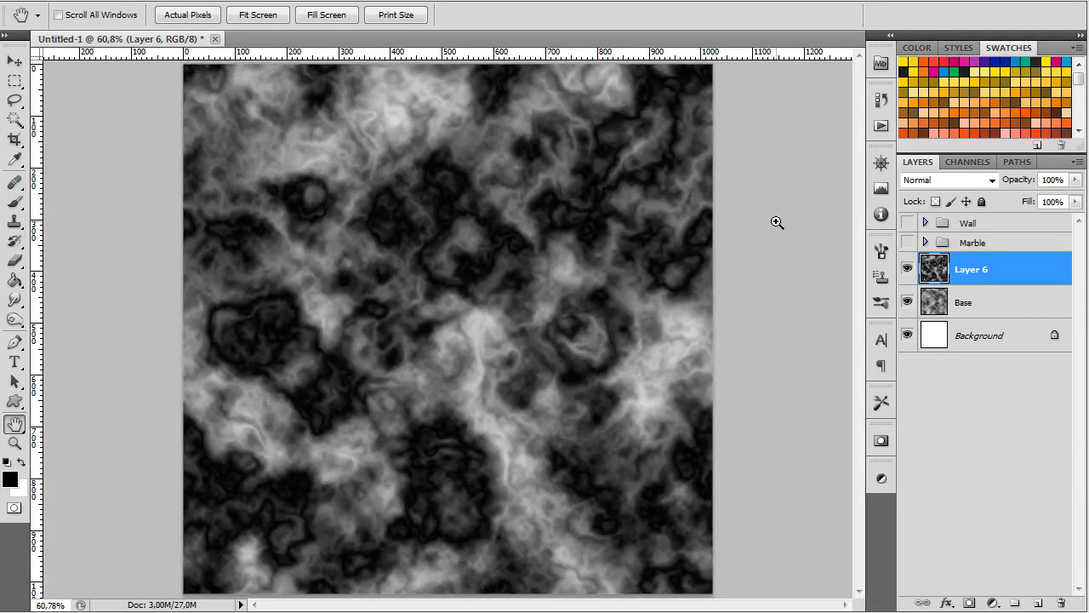
{"action": "key", "text": "ctrl+f"}
{"action": "key", "text": "ctrl+f"}
{"action": "key", "text": "ctrl+f"}
{"action": "key", "text": "ctrl+f"}
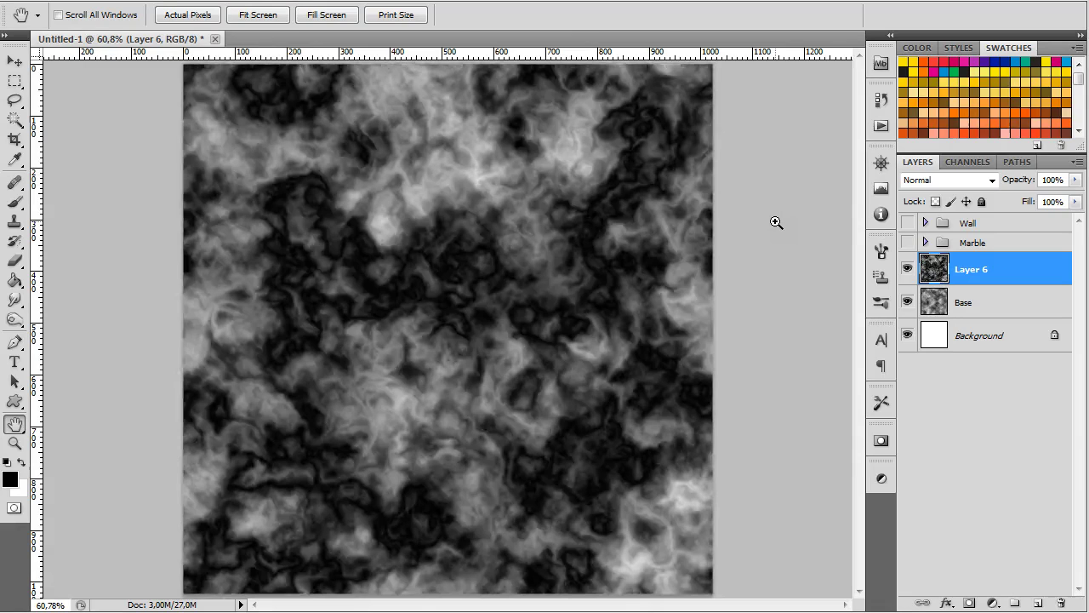
Step: Set Layer 6's blend mode to Multiply, darkening the combined cloud texture
{"action": "left_click", "coordinate": [990, 178]}
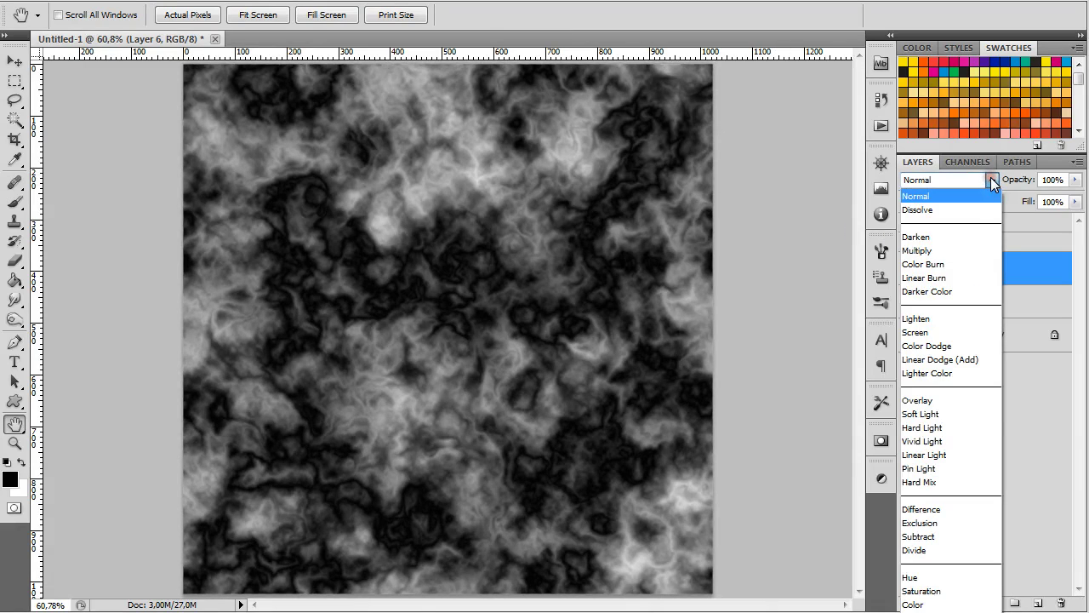
{"action": "left_click", "coordinate": [936, 249]}
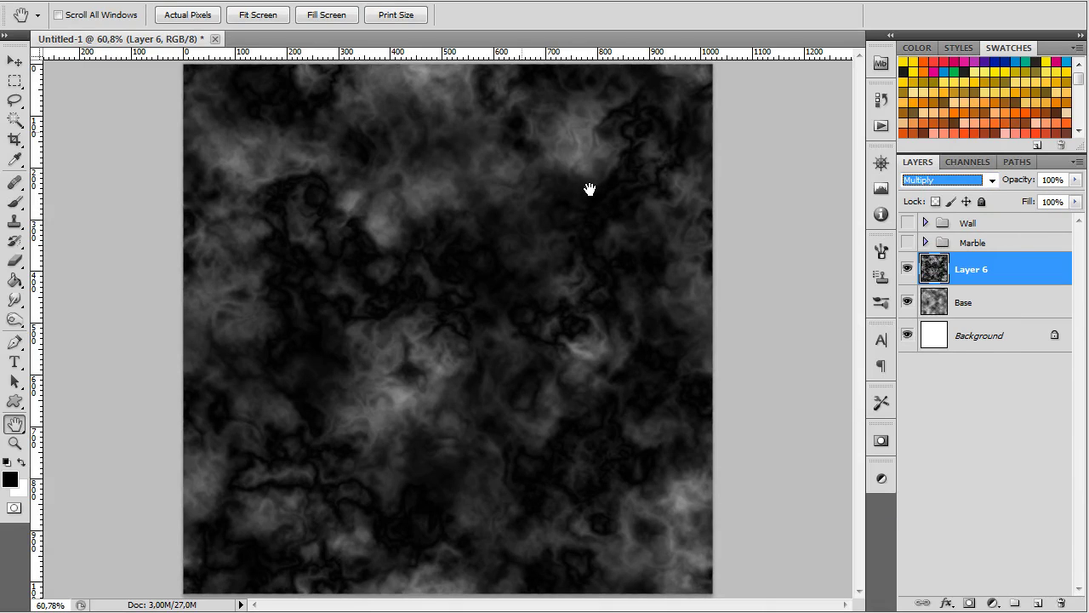
{"action": "left_click", "coordinate": [319, 3]}
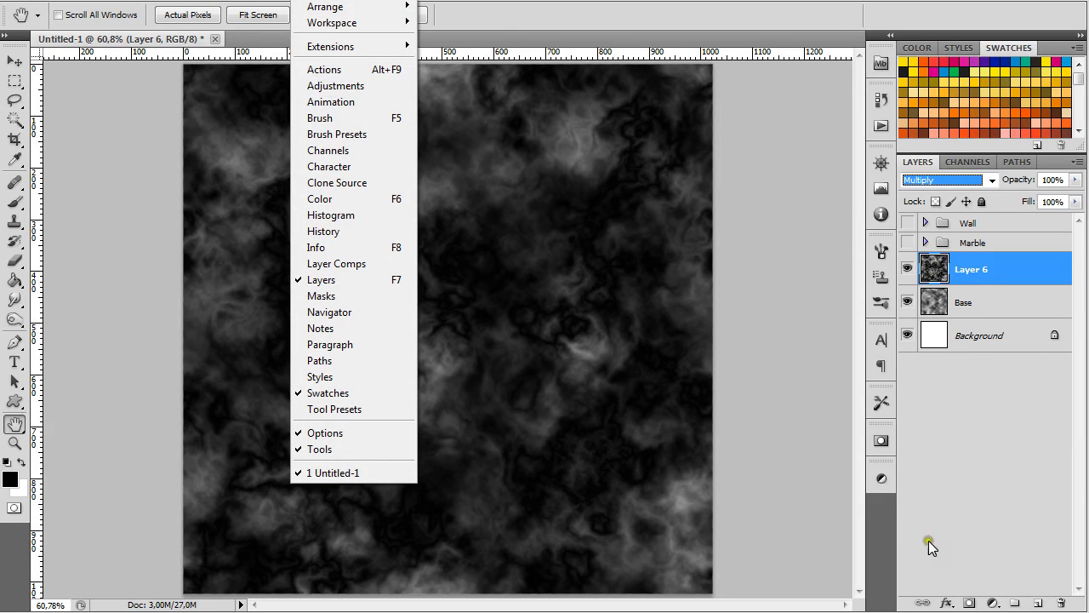
Step: Add a Levels adjustment clipped to Layer 6, raising output black to 40 and brightening midtones
{"action": "left_click", "coordinate": [883, 481]}
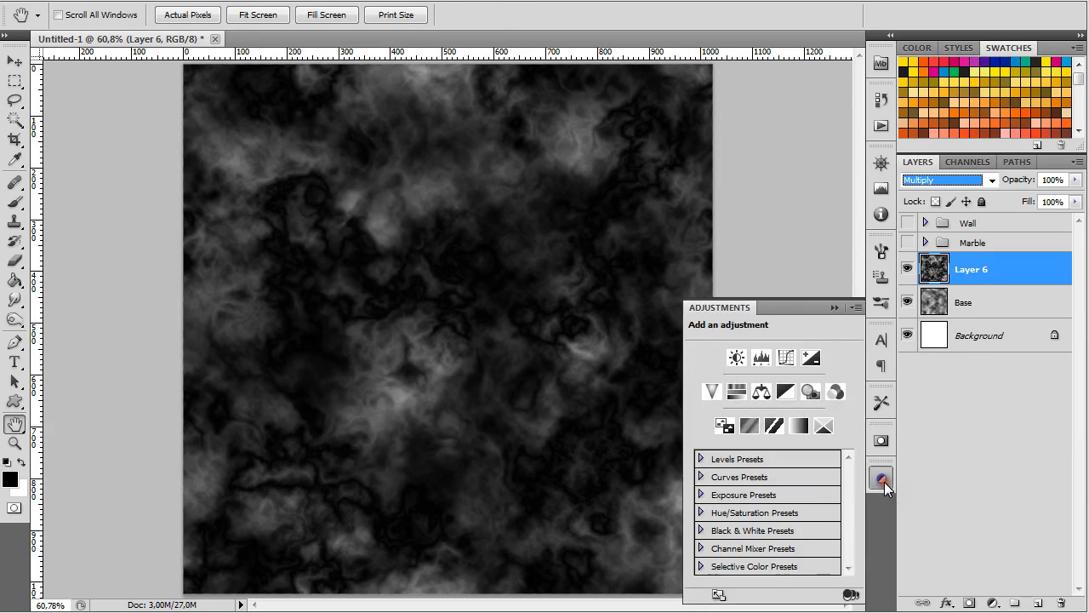
{"action": "left_click", "coordinate": [762, 358], "text": "alt"}
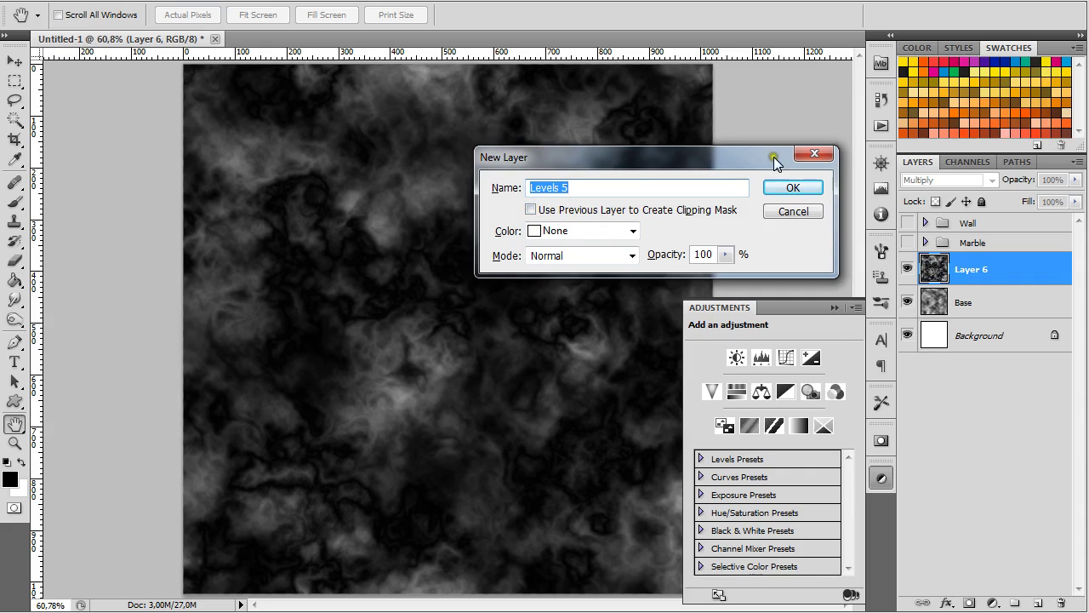
{"action": "left_click", "coordinate": [533, 209]}
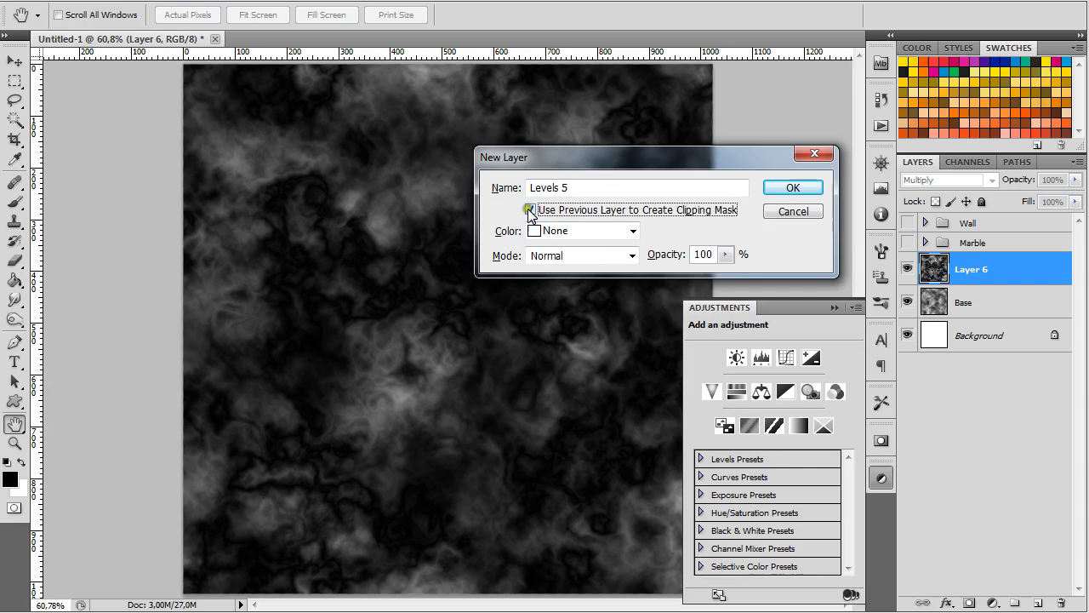
{"action": "left_click", "coordinate": [800, 187]}
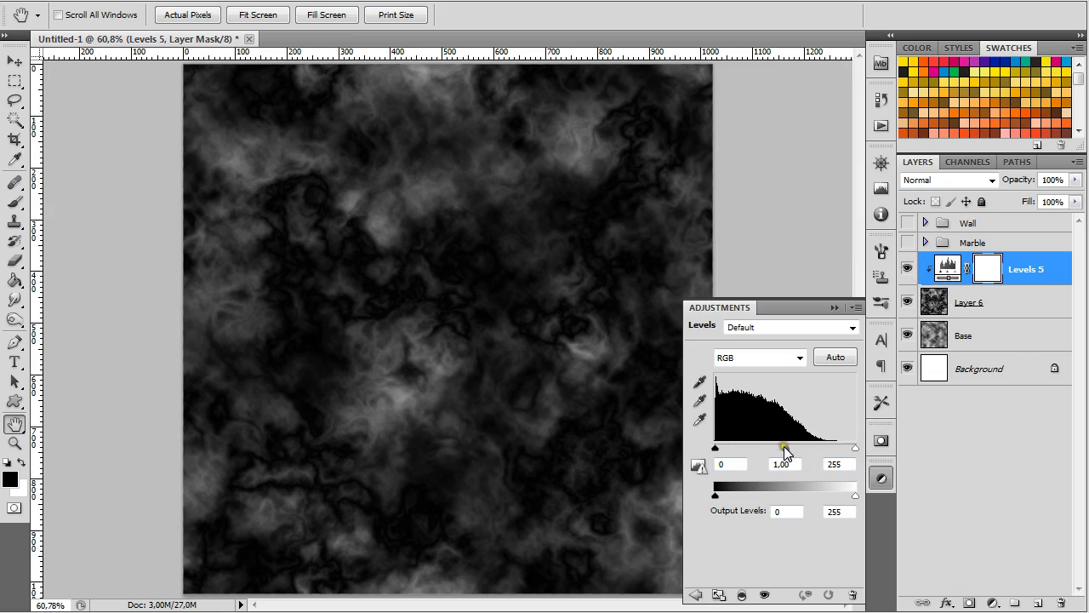
{"action": "left_click_drag", "start_coordinate": [720, 493], "coordinate": [739, 497]}
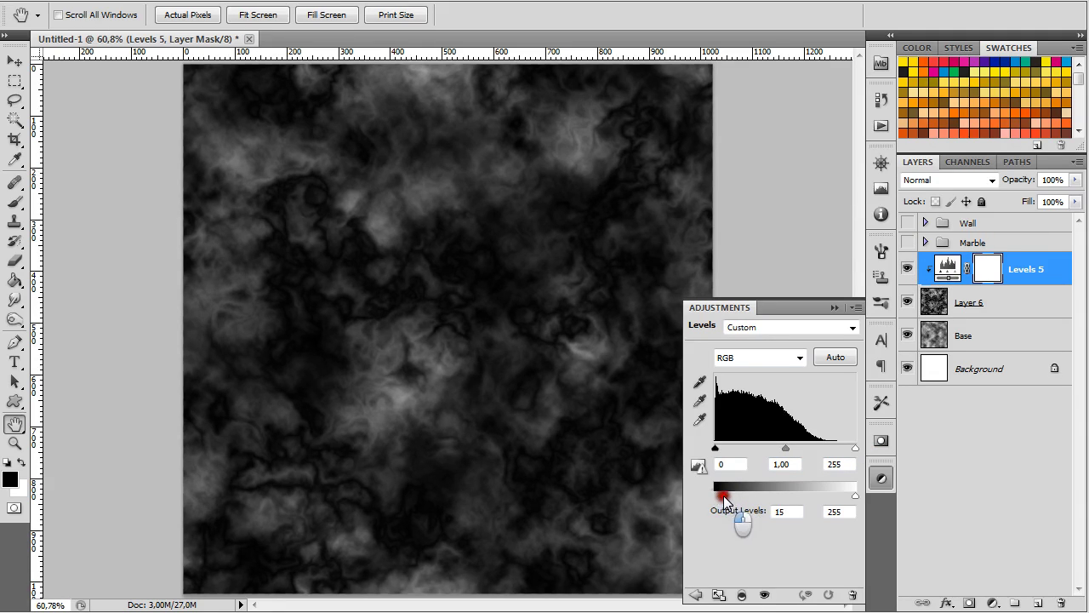
{"action": "left_click_drag", "start_coordinate": [786, 447], "coordinate": [738, 450]}
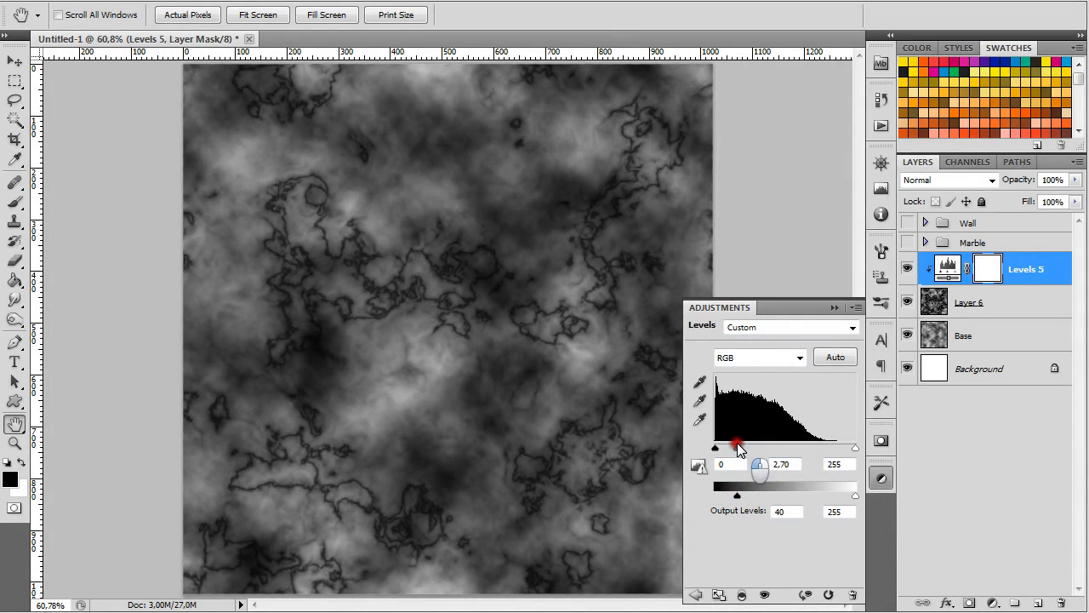
{"action": "left_click", "coordinate": [838, 306]}
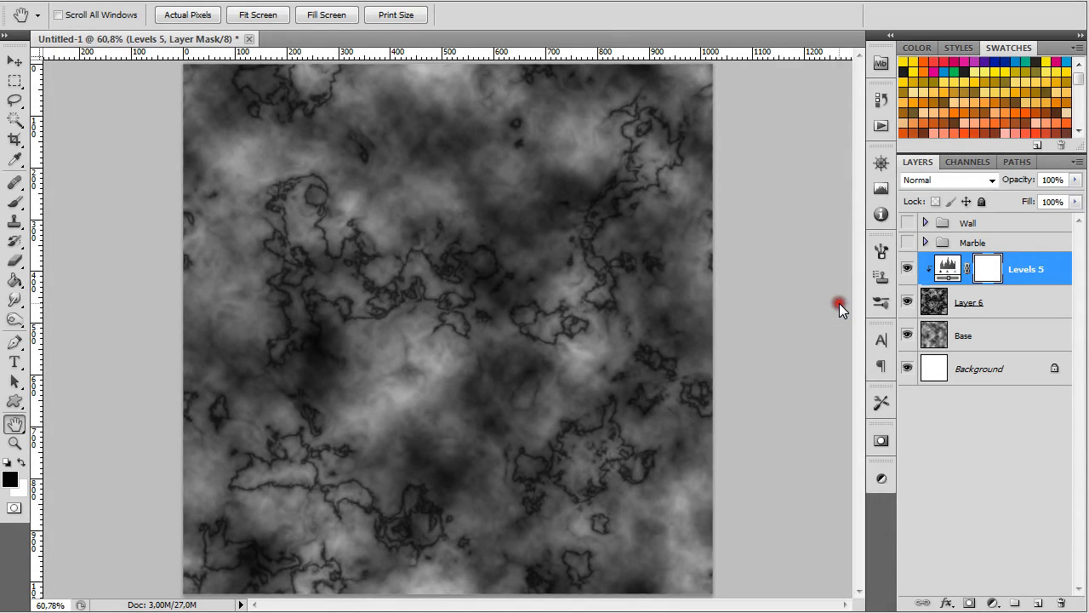
Step: Duplicate Layer 6 together with its Levels 5 adjustment
{"action": "left_click", "coordinate": [947, 269]}
{"action": "left_click", "coordinate": [932, 302]}
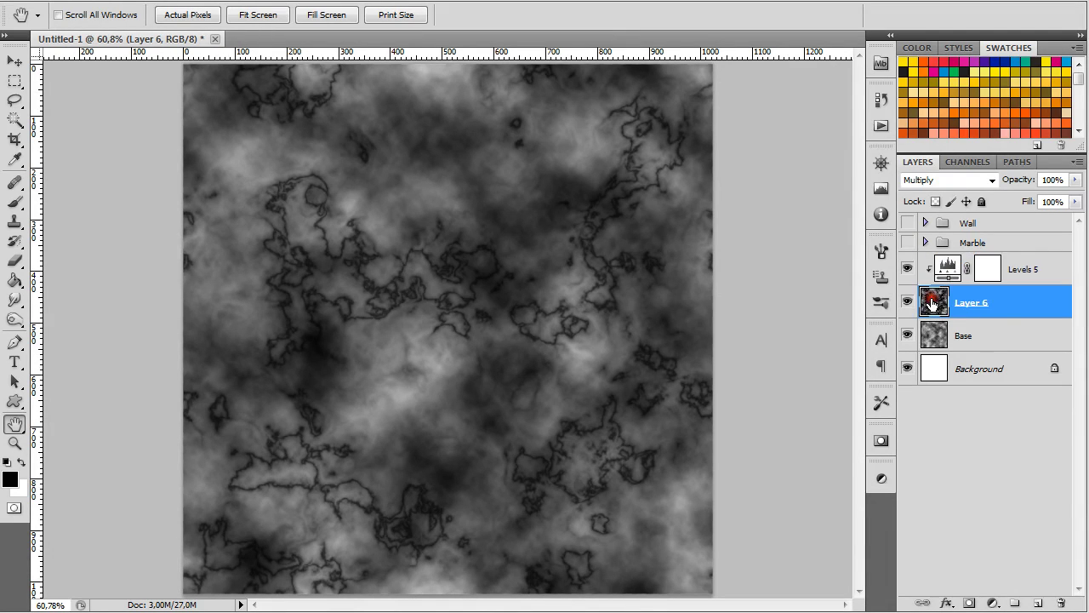
{"action": "left_click", "coordinate": [943, 274], "text": "shift"}
{"action": "left_click_drag", "start_coordinate": [942, 274], "coordinate": [1036, 603]}
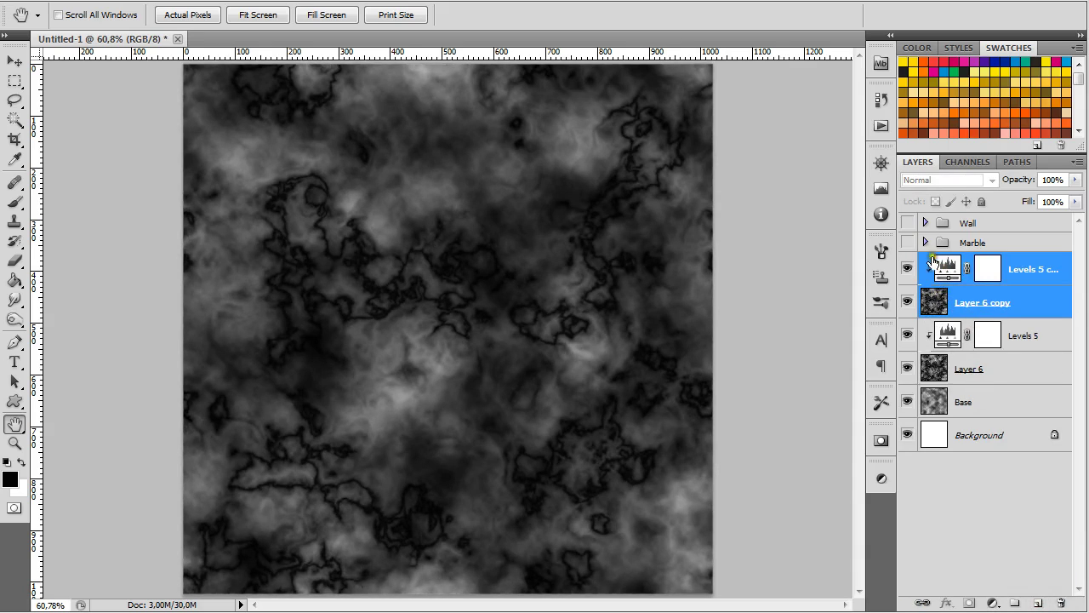
Step: Set Layer 6 copy's blend mode to Screen, making the marble bright
{"action": "left_click", "coordinate": [1014, 306]}
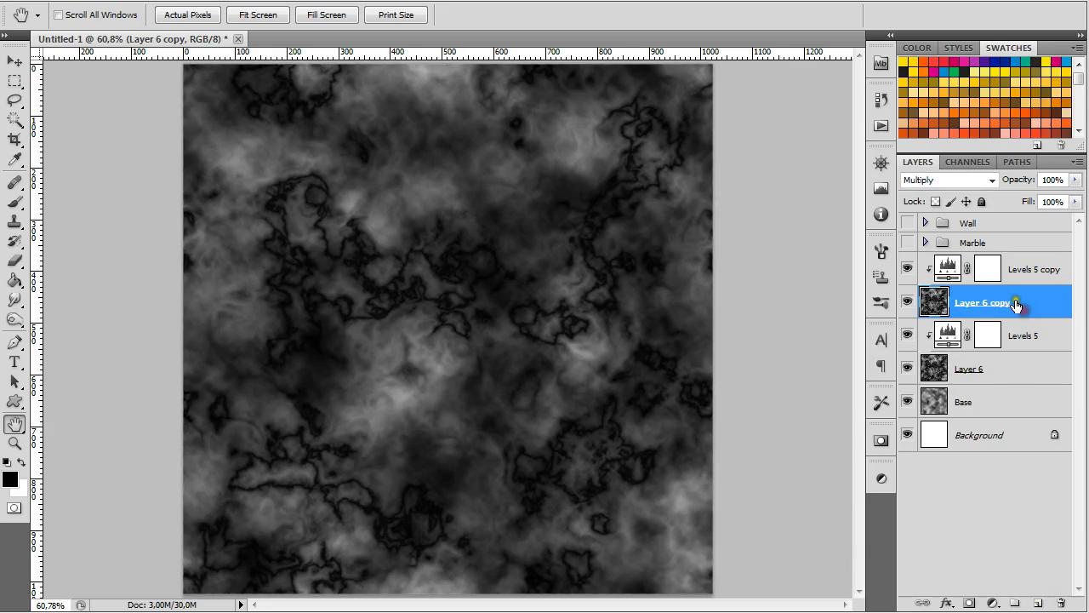
{"action": "left_click", "coordinate": [1021, 268], "text": "ctrl"}
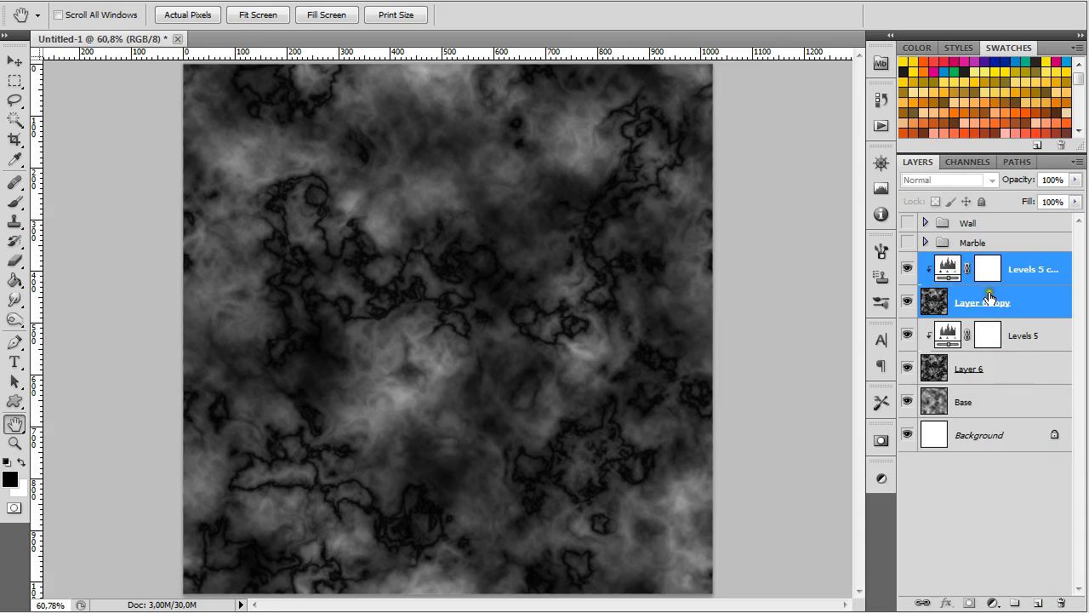
{"action": "left_click", "coordinate": [957, 294]}
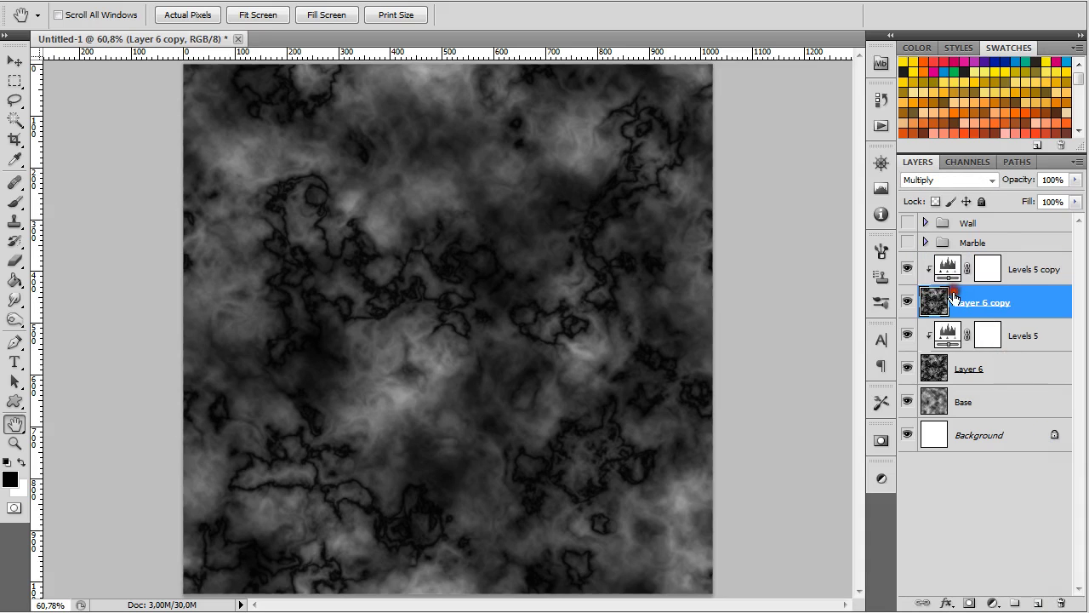
{"action": "left_click", "coordinate": [993, 180]}
{"action": "left_click", "coordinate": [947, 331]}
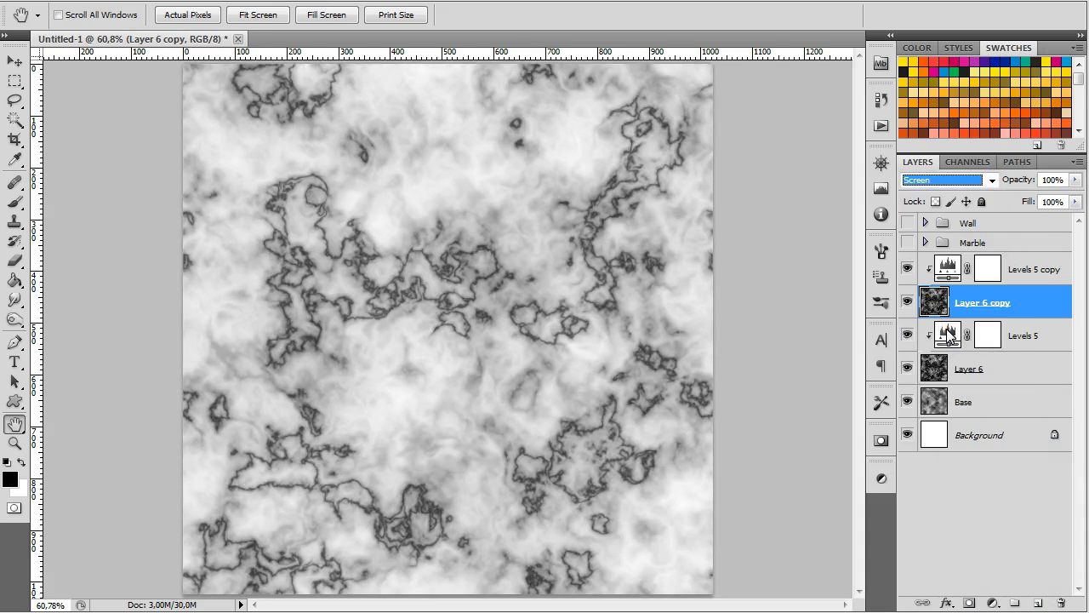
Step: Set the Levels 5 copy input levels to black 36, midtone 0.24, white 227
{"action": "left_click", "coordinate": [947, 269]}
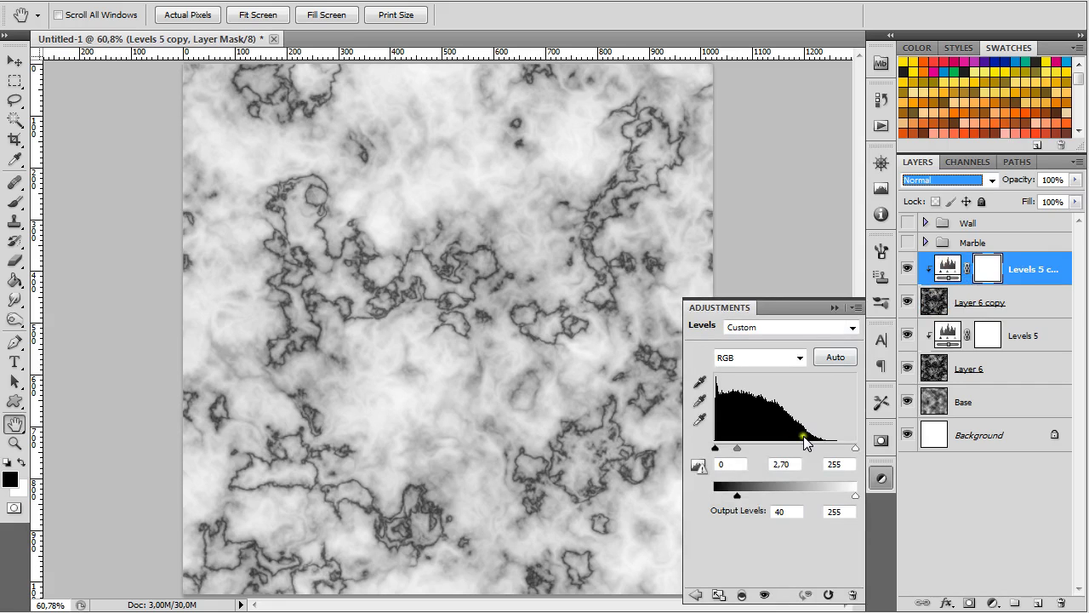
{"action": "left_click_drag", "start_coordinate": [738, 448], "coordinate": [832, 447]}
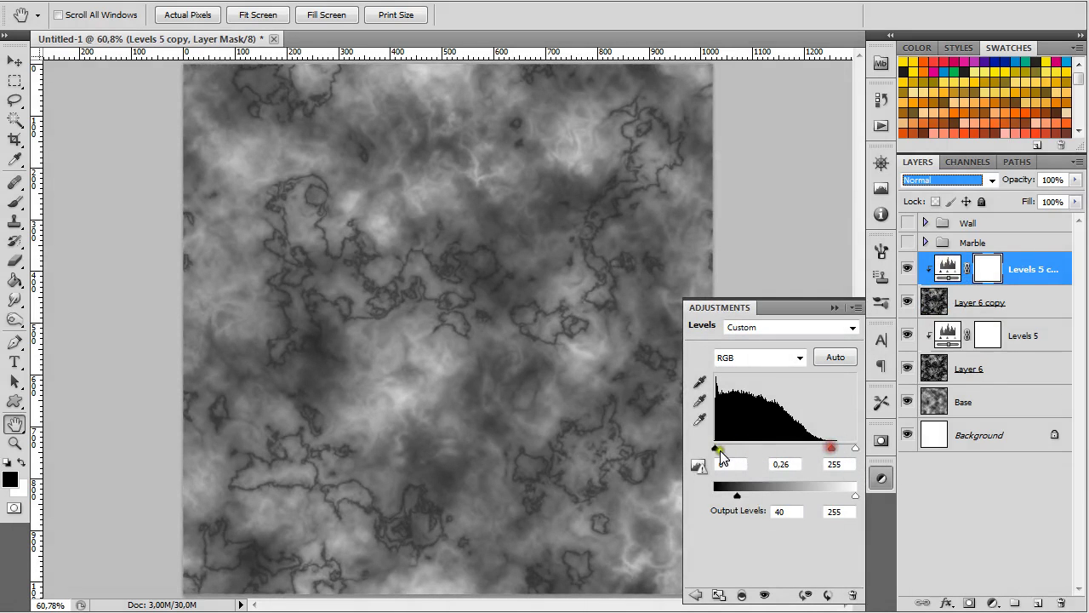
{"action": "mouse_move", "coordinate": [718, 448]}
{"action": "left_mouse_down"}
{"action": "mouse_move", "coordinate": [791, 447]}
{"action": "mouse_move", "coordinate": [727, 436]}
{"action": "left_mouse_up"}
{"action": "left_click_drag", "start_coordinate": [734, 452], "coordinate": [736, 451]}
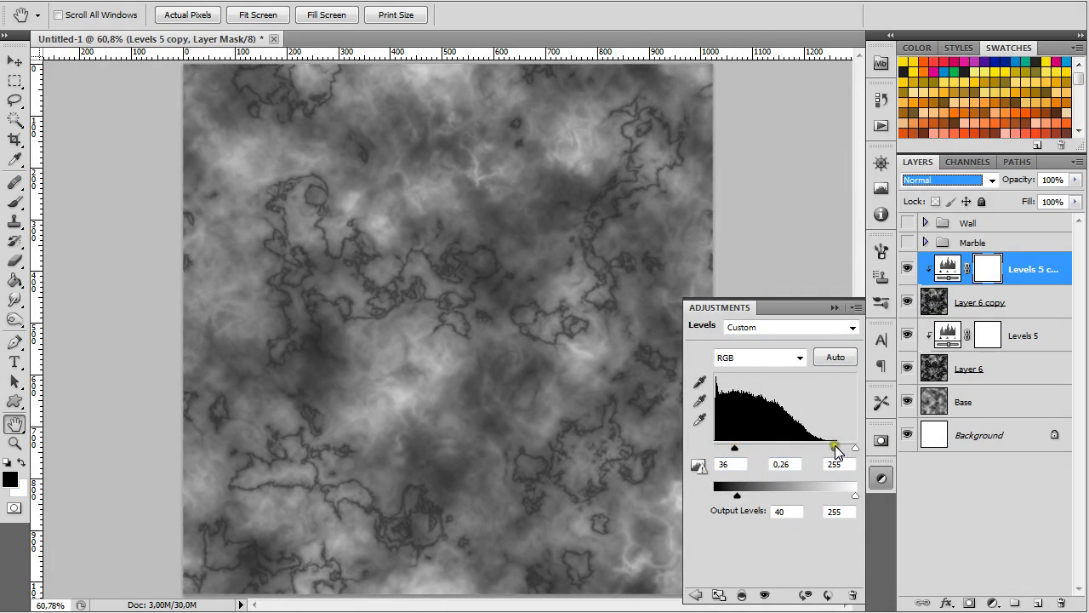
{"action": "left_click_drag", "start_coordinate": [835, 448], "coordinate": [822, 448]}
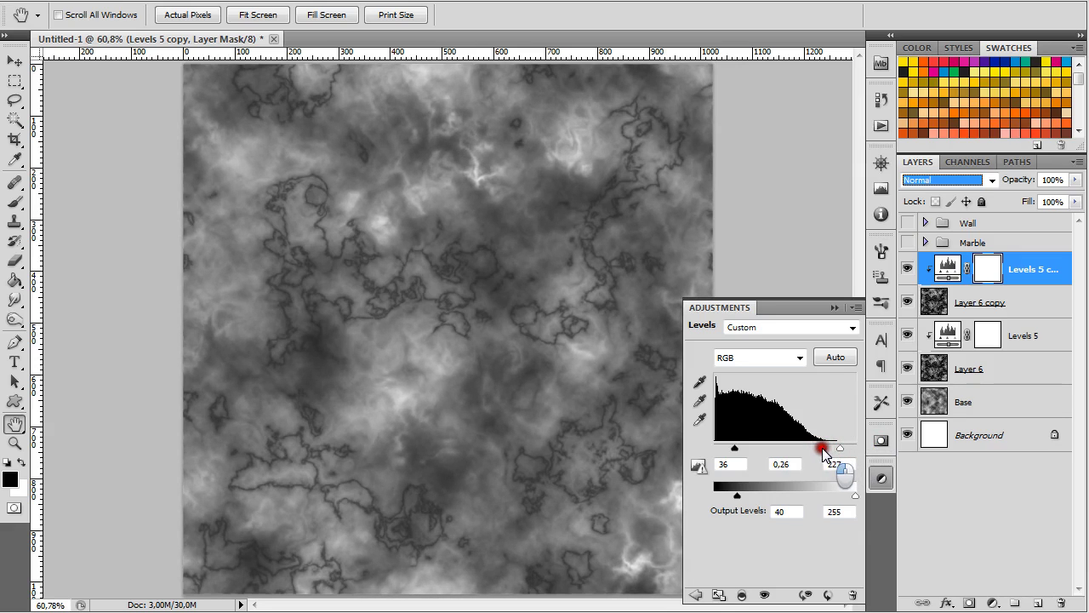
{"action": "left_click", "coordinate": [834, 307]}
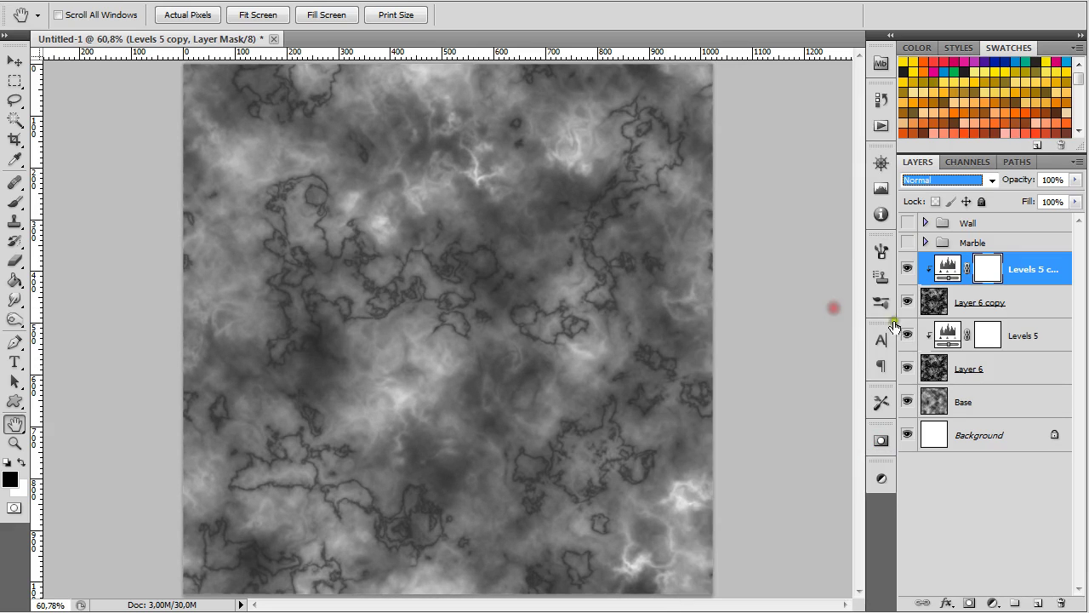
{"action": "left_click", "coordinate": [968, 371]}
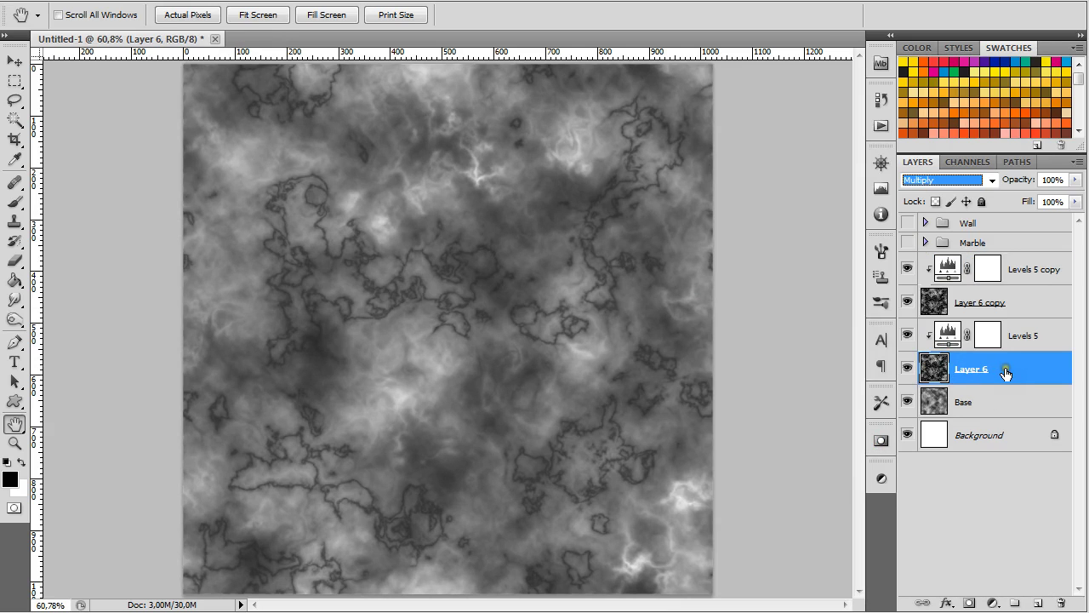
Step: Split Layer 6's This Layer Blend If black slider to 0/130 to fade the dark veins
{"action": "double_click", "coordinate": [1005, 372]}
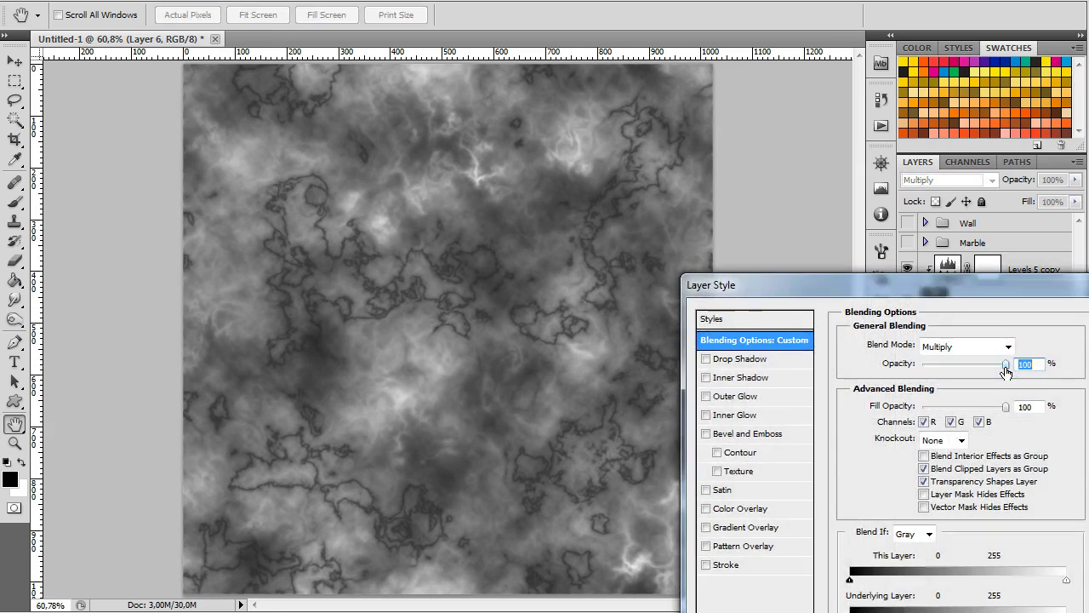
{"action": "mouse_move", "coordinate": [924, 287]}
{"action": "left_mouse_down"}
{"action": "mouse_move", "coordinate": [739, 102]}
{"action": "mouse_move", "coordinate": [777, 78]}
{"action": "left_mouse_up"}
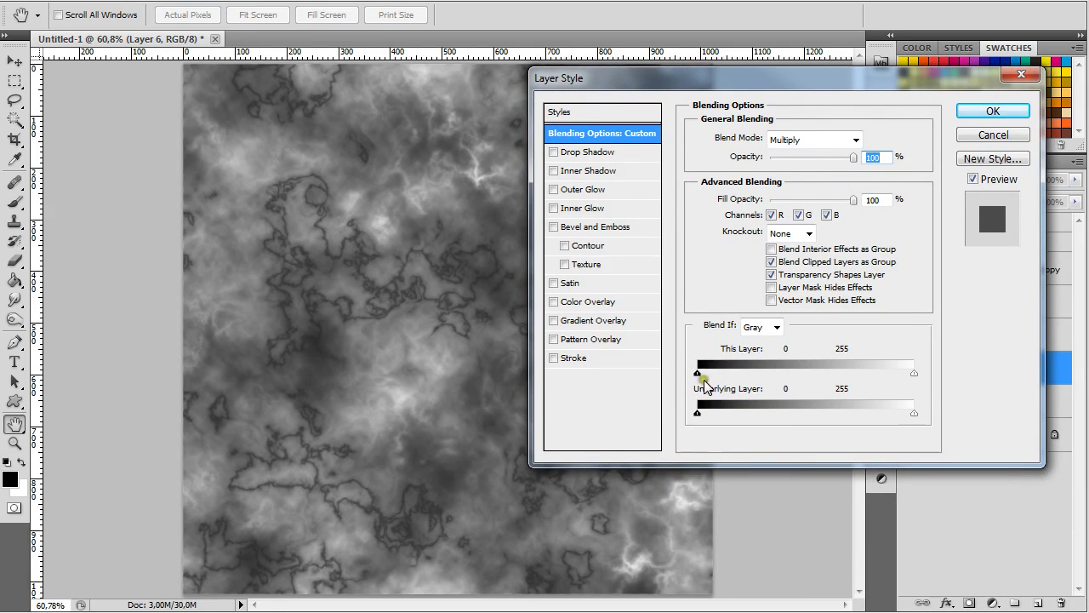
{"action": "key", "text": "alt"}
{"action": "key", "text": "alt"}
{"action": "left_click_drag", "start_coordinate": [699, 373], "coordinate": [826, 377]}
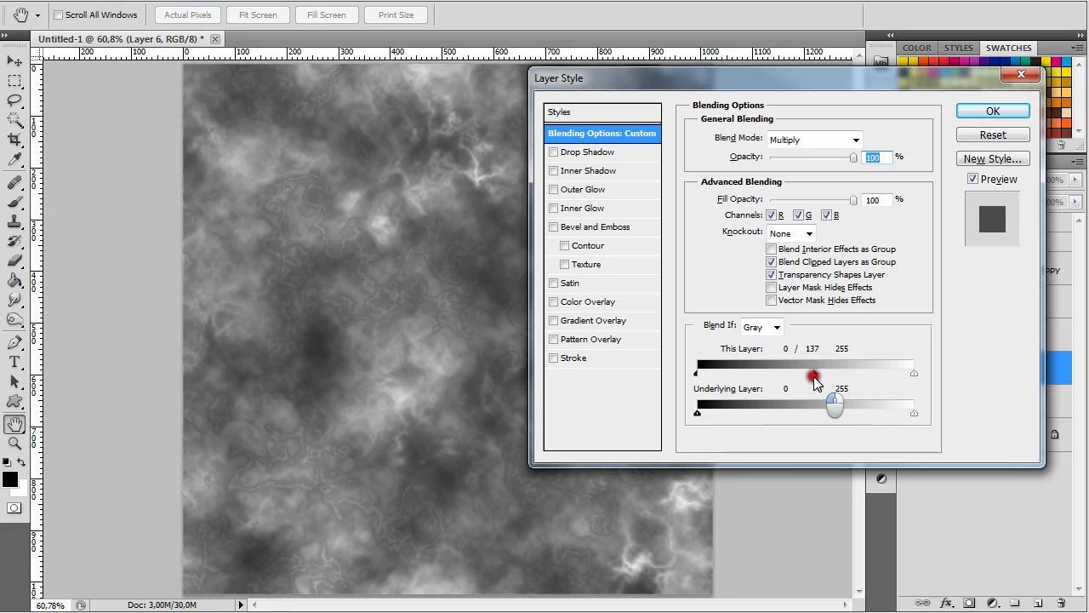
{"action": "left_click_drag", "start_coordinate": [826, 377], "coordinate": [695, 377]}
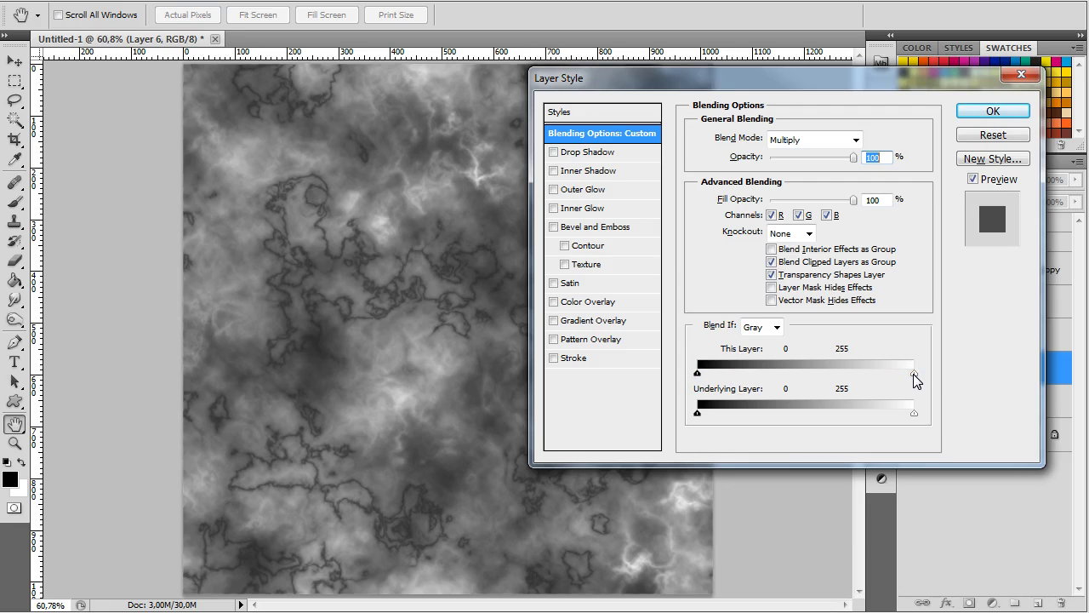
{"action": "mouse_move", "coordinate": [916, 375]}
{"action": "left_mouse_down"}
{"action": "mouse_move", "coordinate": [757, 375]}
{"action": "mouse_move", "coordinate": [916, 375]}
{"action": "left_mouse_up"}
{"action": "left_click_drag", "start_coordinate": [702, 374], "coordinate": [808, 374]}
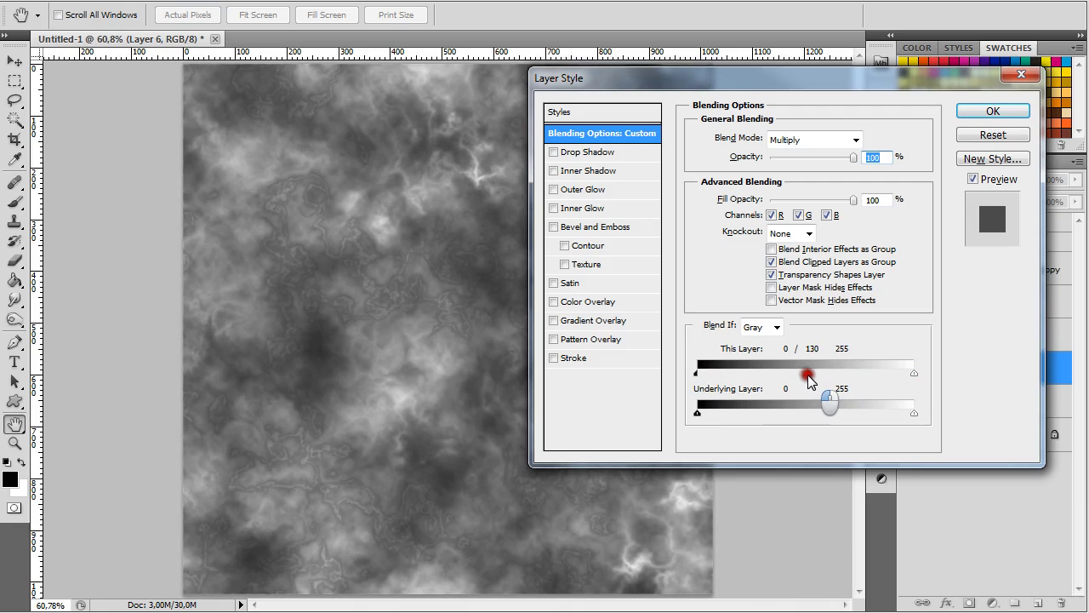
{"action": "left_click", "coordinate": [992, 111]}
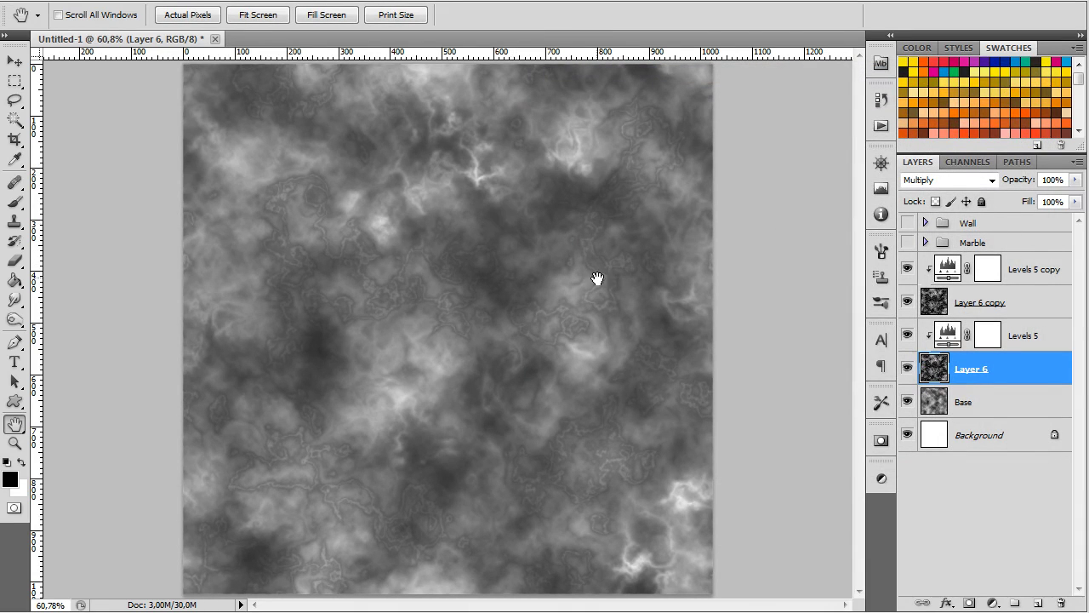
Step: Add a Hue/Saturation adjustment above Levels 5 copy and release it from the clipping mask
{"action": "left_click", "coordinate": [947, 270]}
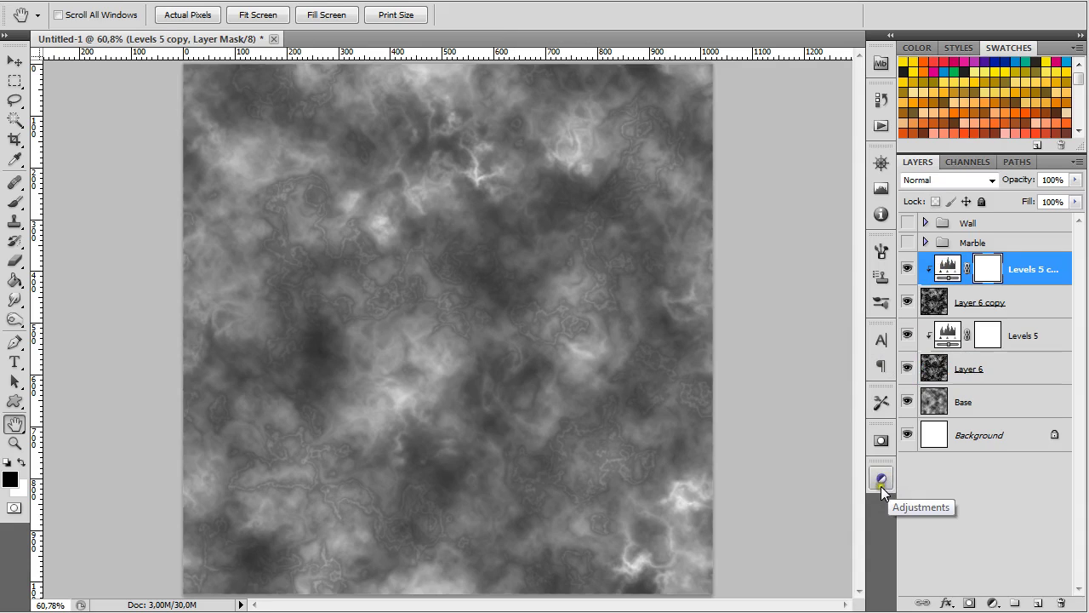
{"action": "left_click", "coordinate": [881, 475]}
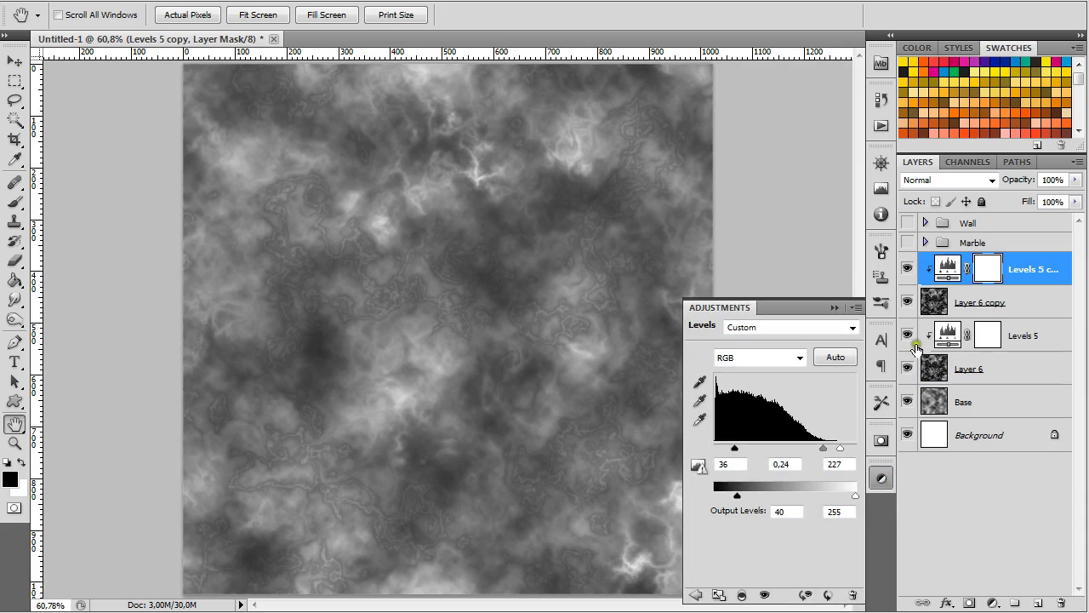
{"action": "left_click", "coordinate": [941, 297]}
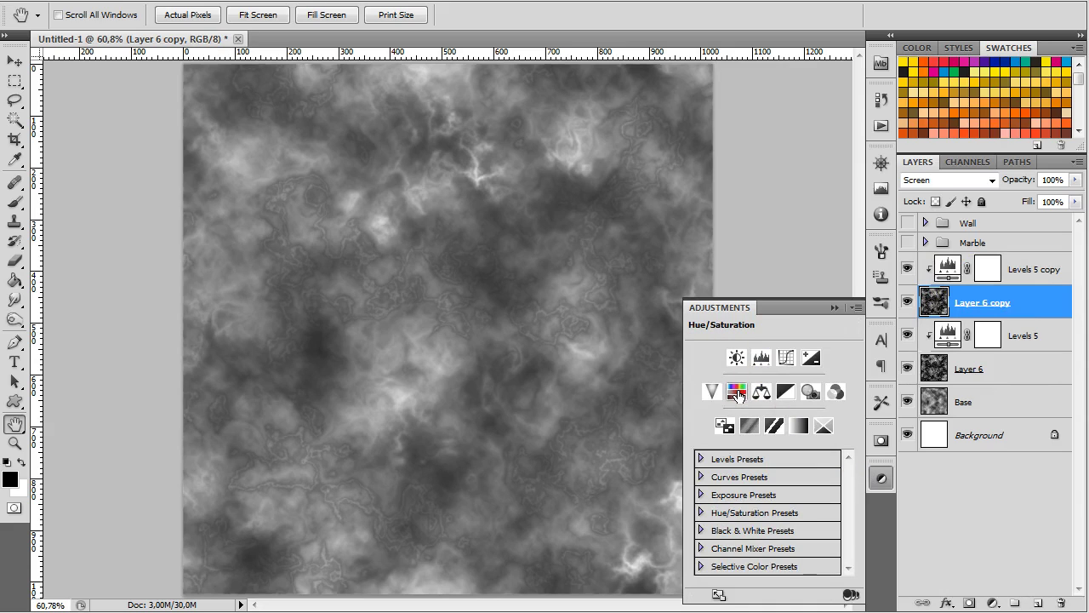
{"action": "left_click", "coordinate": [737, 392]}
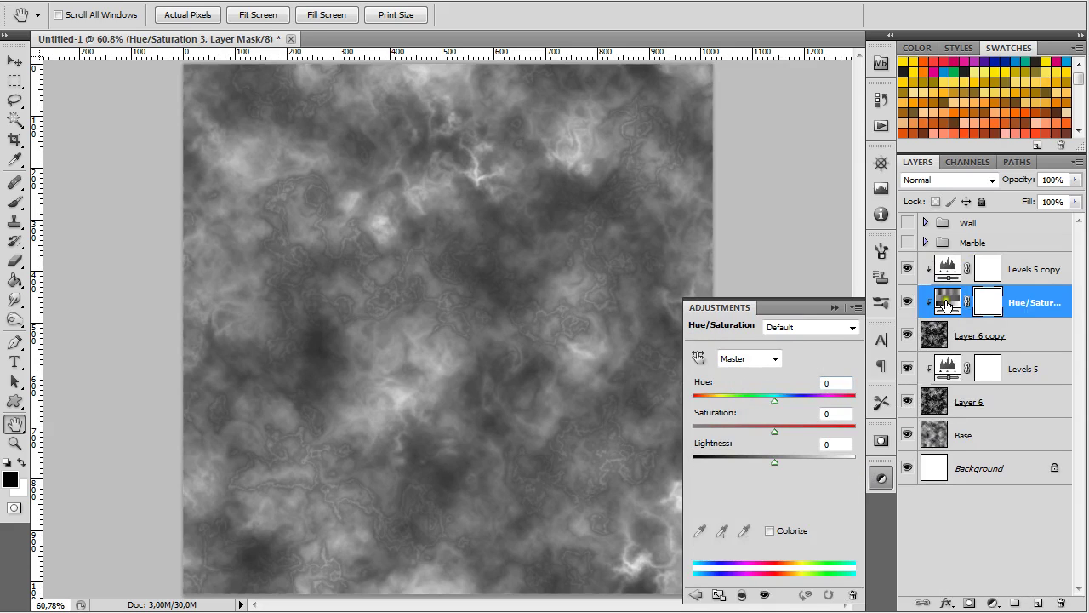
{"action": "left_click_drag", "start_coordinate": [946, 304], "coordinate": [950, 250]}
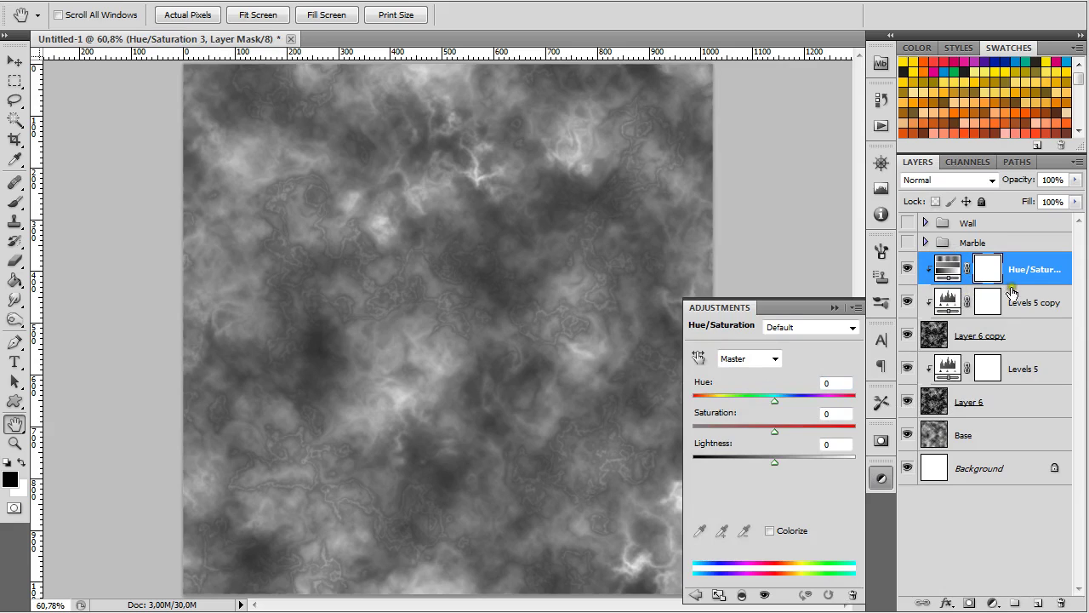
{"action": "left_click", "coordinate": [834, 307]}
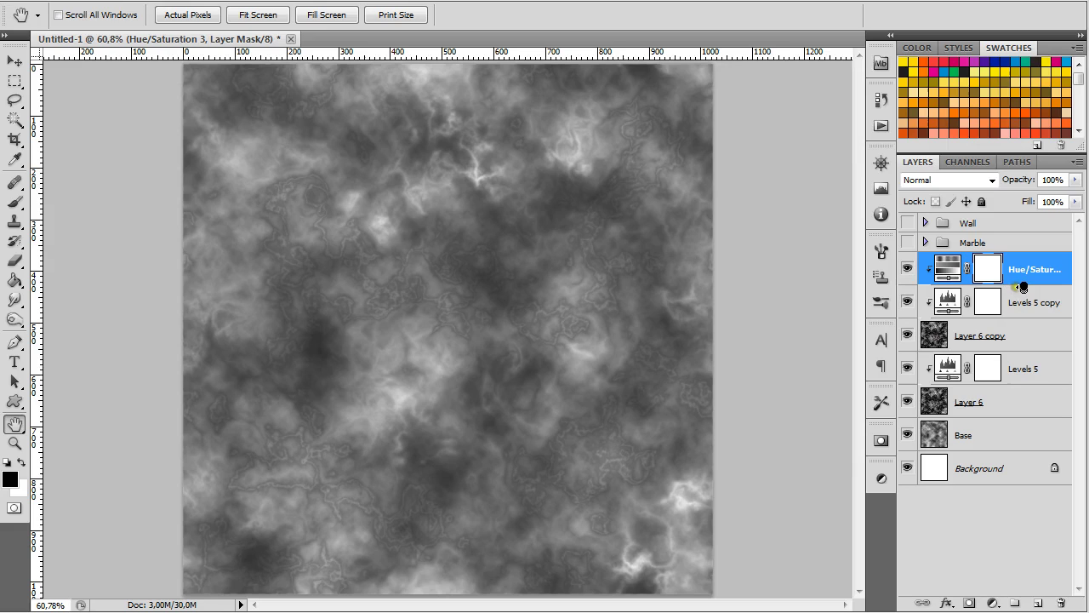
{"action": "left_click", "coordinate": [1021, 285], "text": "alt"}
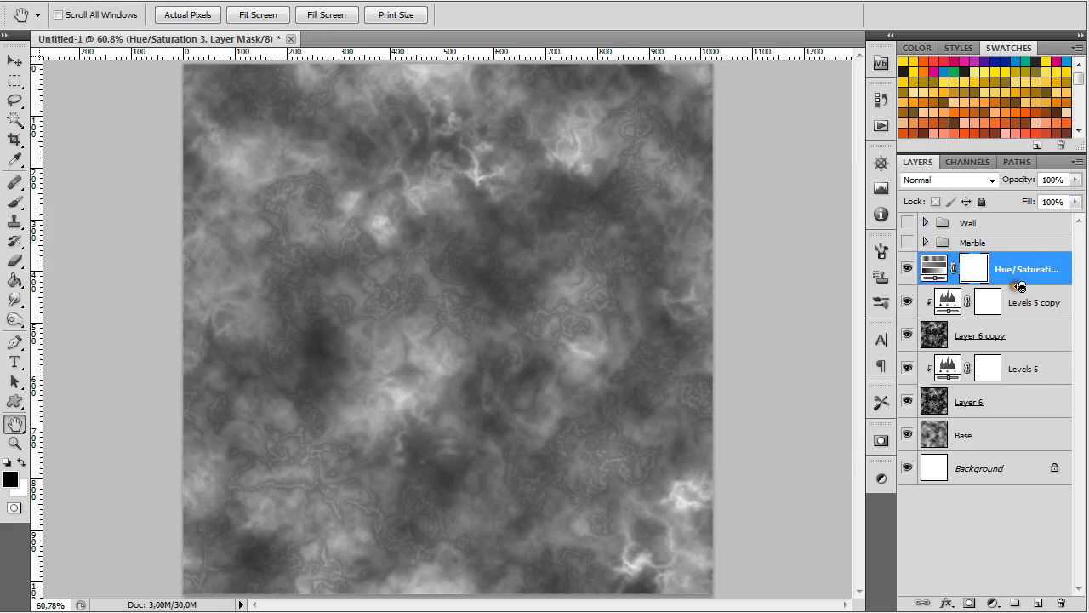
Step: Colorize the Hue/Saturation layer to teal-blue: Hue 183, Saturation about 12, Lightness +20
{"action": "double_click", "coordinate": [934, 270]}
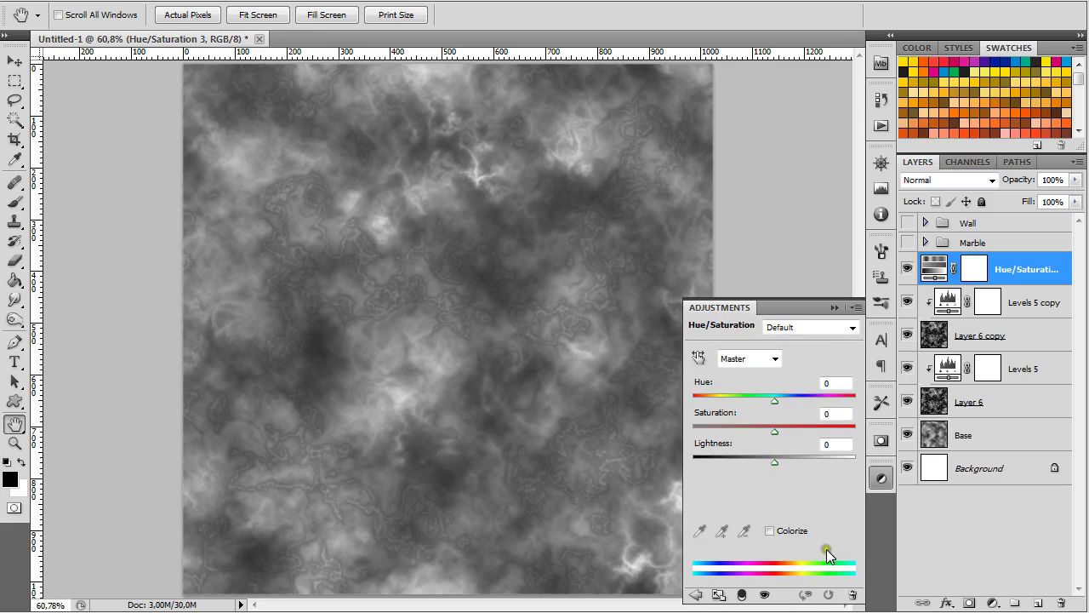
{"action": "left_click", "coordinate": [771, 531]}
{"action": "mouse_move", "coordinate": [694, 402]}
{"action": "left_mouse_down"}
{"action": "mouse_move", "coordinate": [724, 400]}
{"action": "mouse_move", "coordinate": [716, 434]}
{"action": "left_mouse_up"}
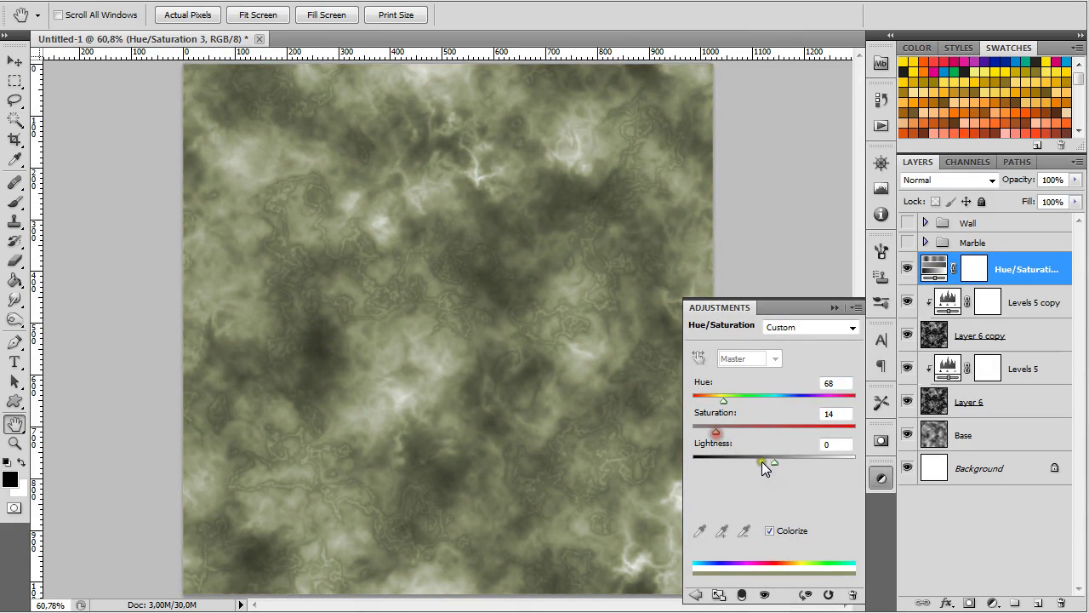
{"action": "left_click_drag", "start_coordinate": [775, 462], "coordinate": [783, 461]}
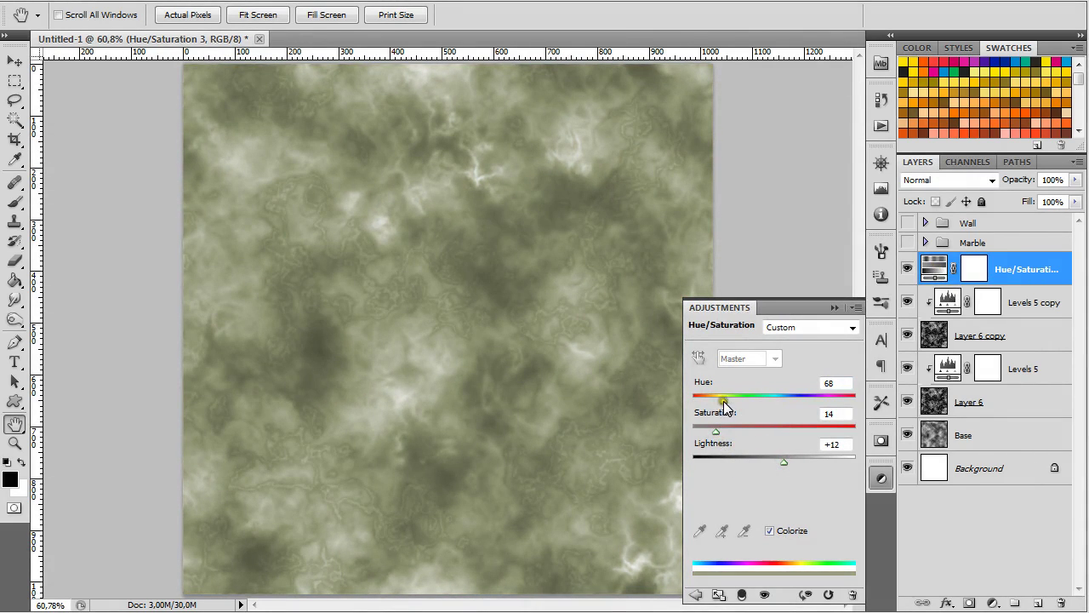
{"action": "left_click_drag", "start_coordinate": [723, 404], "coordinate": [774, 407]}
{"action": "left_click_drag", "start_coordinate": [785, 463], "coordinate": [791, 461]}
{"action": "left_click_drag", "start_coordinate": [718, 428], "coordinate": [713, 430]}
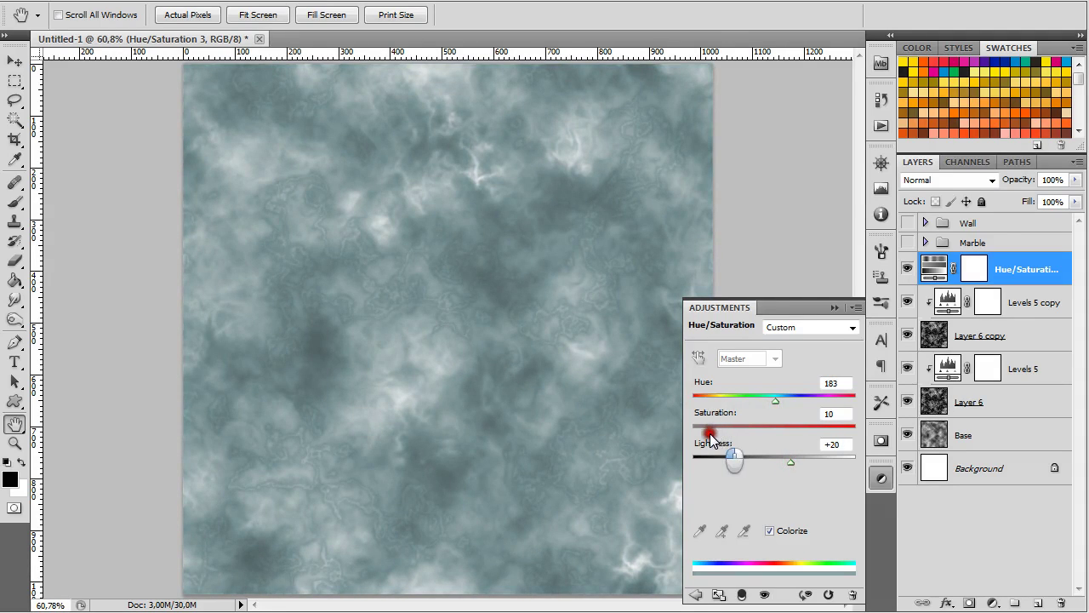
{"action": "left_click", "coordinate": [831, 306]}
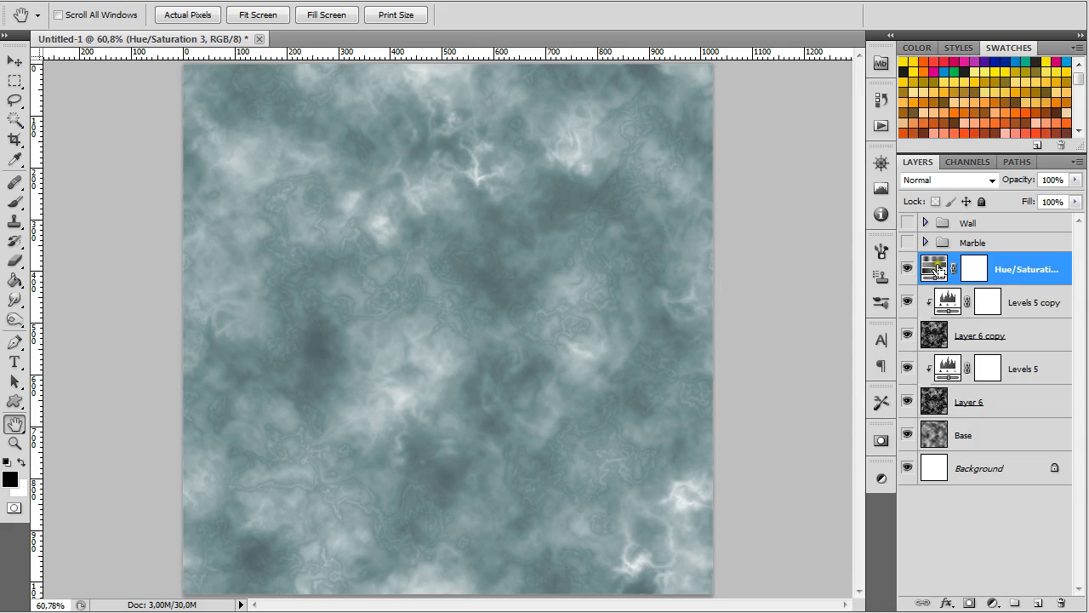
Step: Stamp the visible blue marble into a new top Layer 7 and toggle it to compare
{"action": "key", "text": "ctrl+shift+alt+e"}
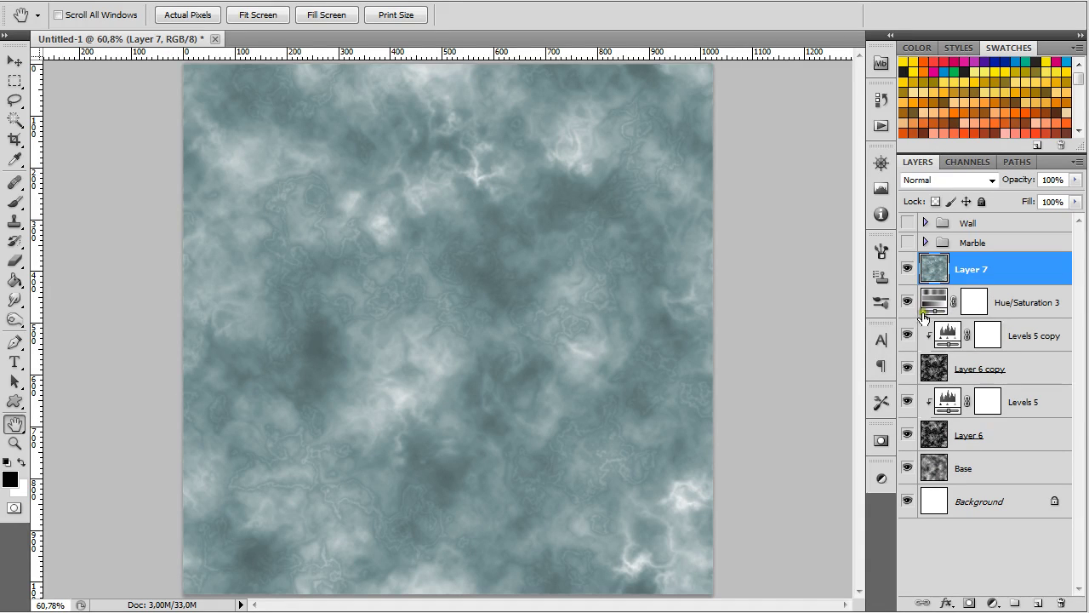
{"action": "left_click", "coordinate": [907, 269]}
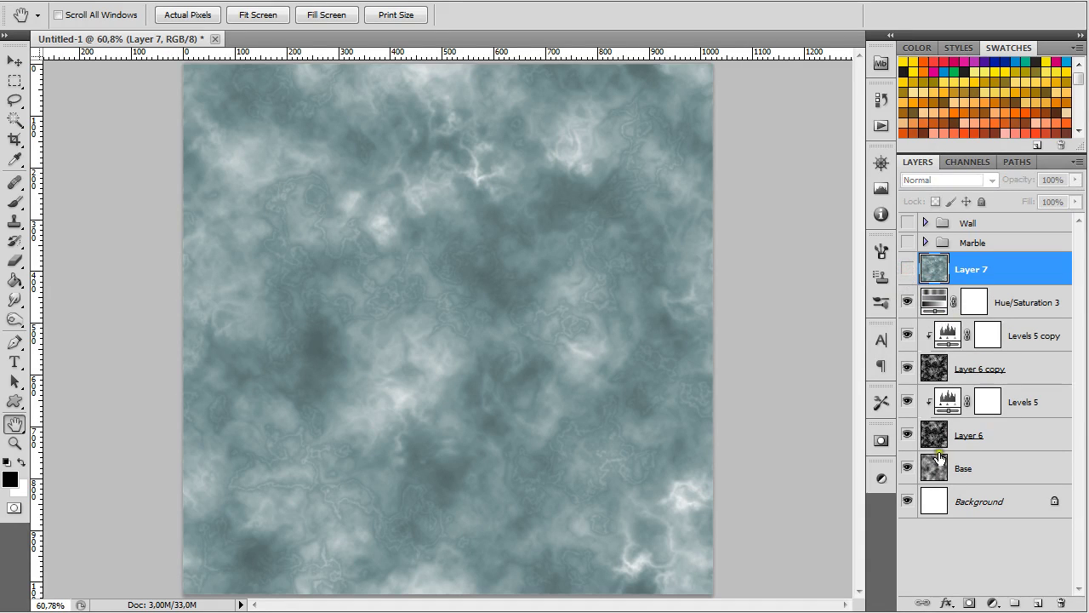
{"action": "left_click", "coordinate": [907, 270]}
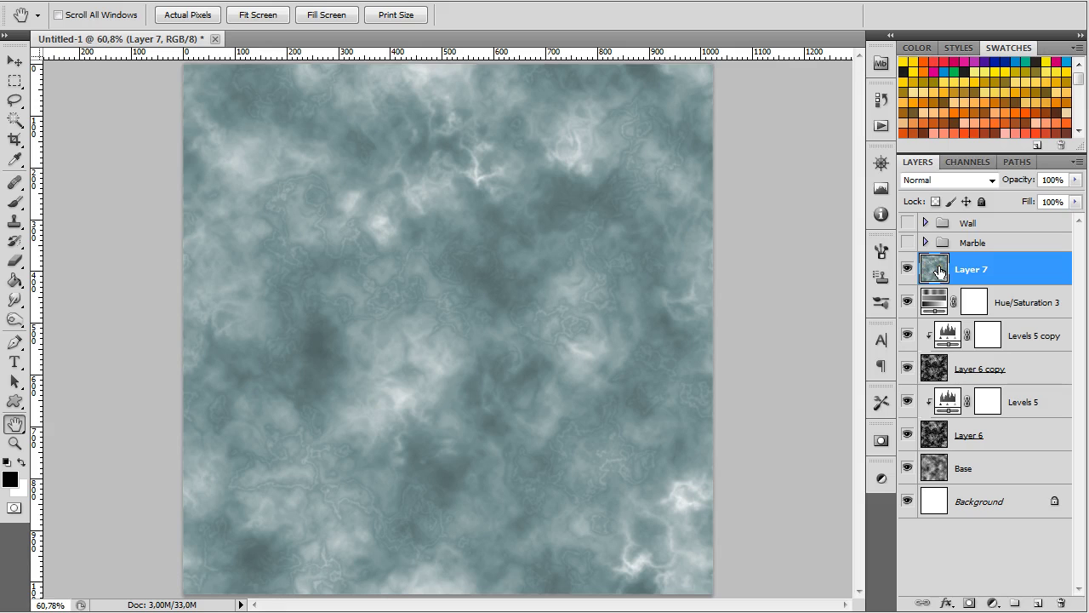
Step: Offset Layer 7 by +512 px horizontally and vertically with Wrap Around to check tiling
{"action": "left_click", "coordinate": [260, 3]}
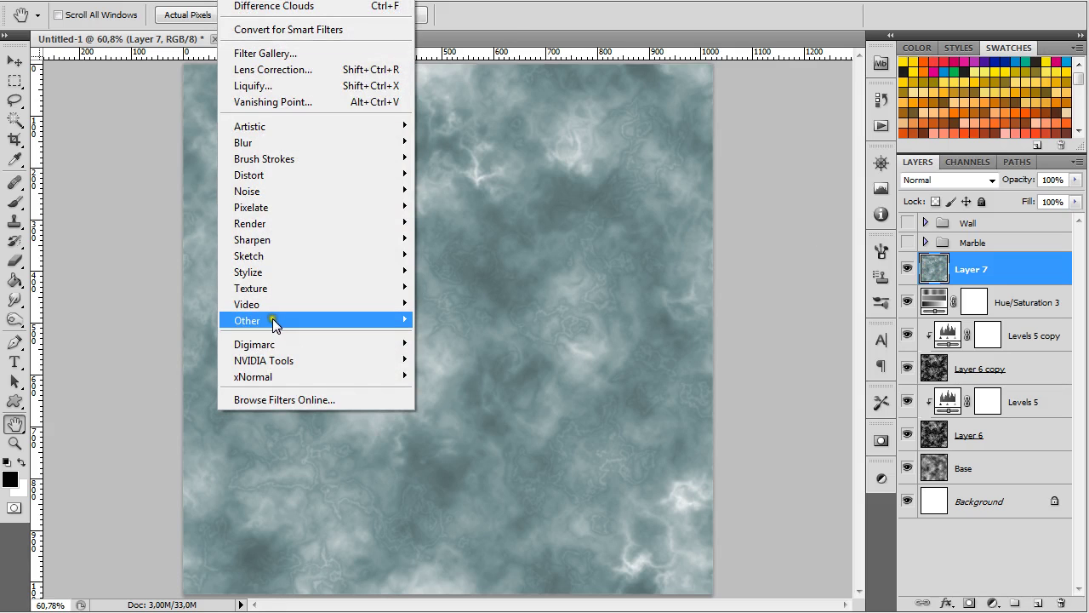
{"action": "mouse_move", "coordinate": [248, 320]}
{"action": "left_click", "coordinate": [168, 382]}
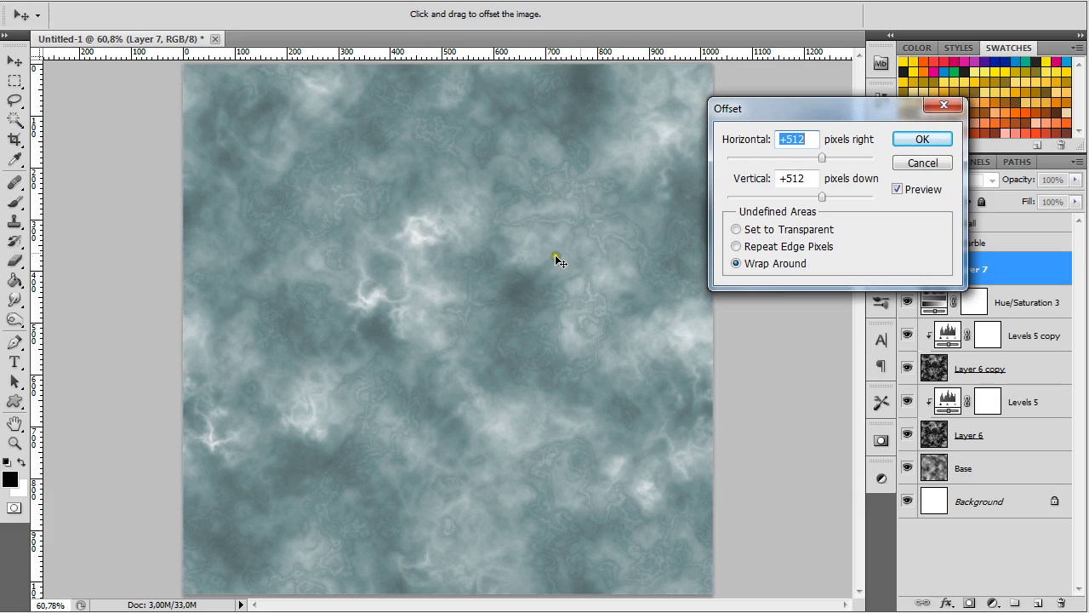
{"action": "left_click", "coordinate": [904, 140]}
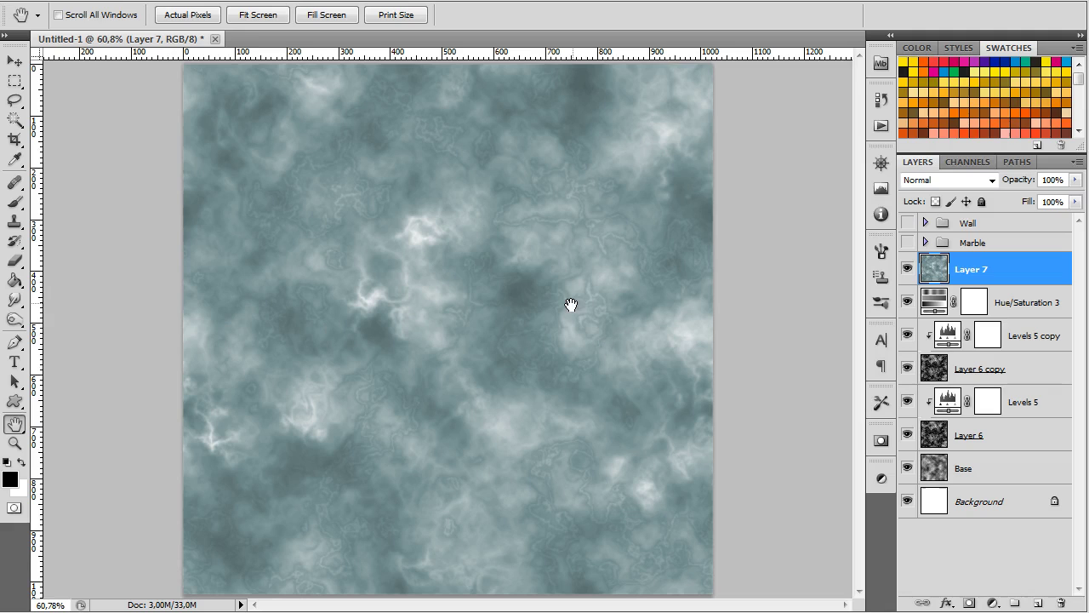
{"action": "left_click", "coordinate": [244, 0]}
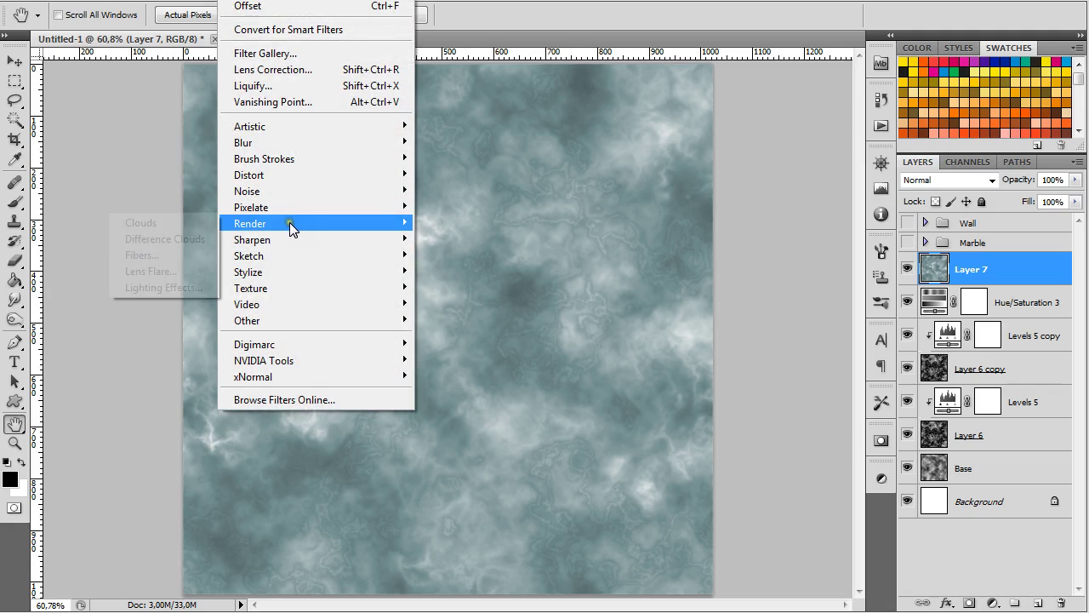
{"action": "mouse_move", "coordinate": [250, 223]}
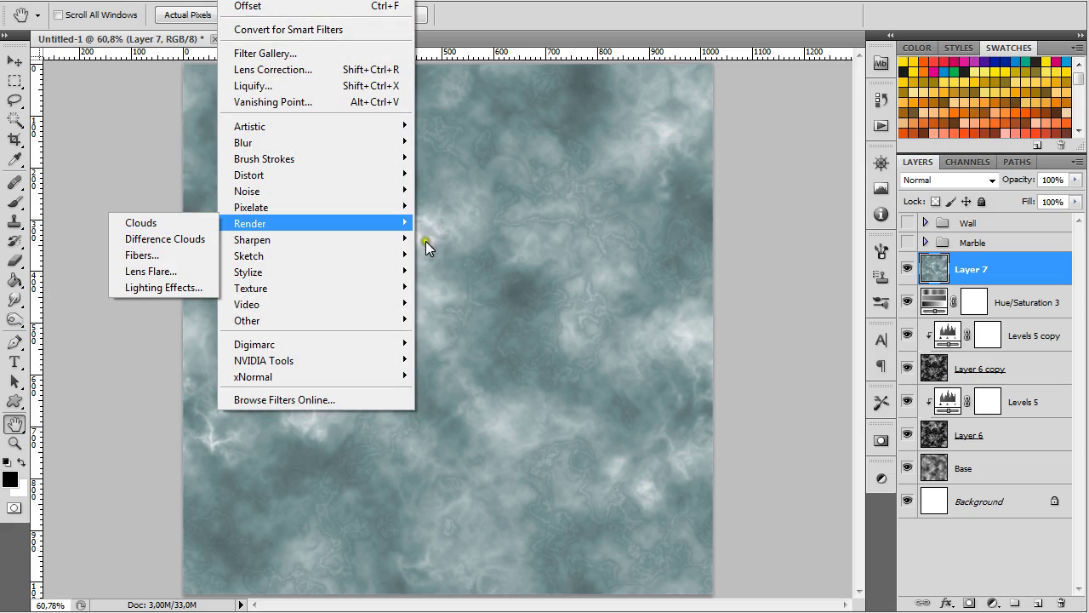
{"action": "left_click", "coordinate": [742, 188]}
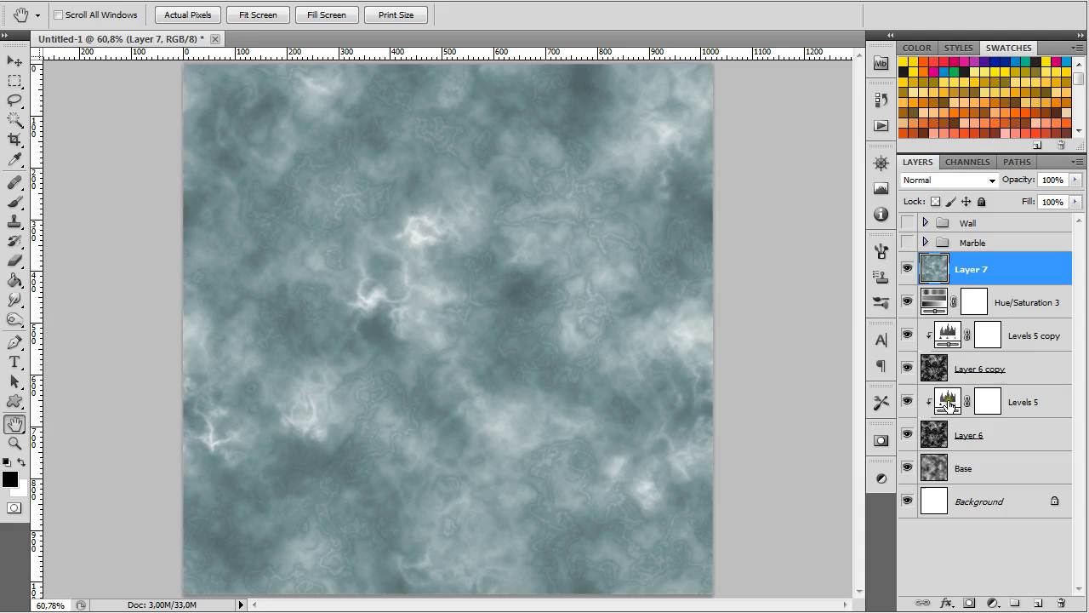
{"action": "left_click", "coordinate": [949, 405]}
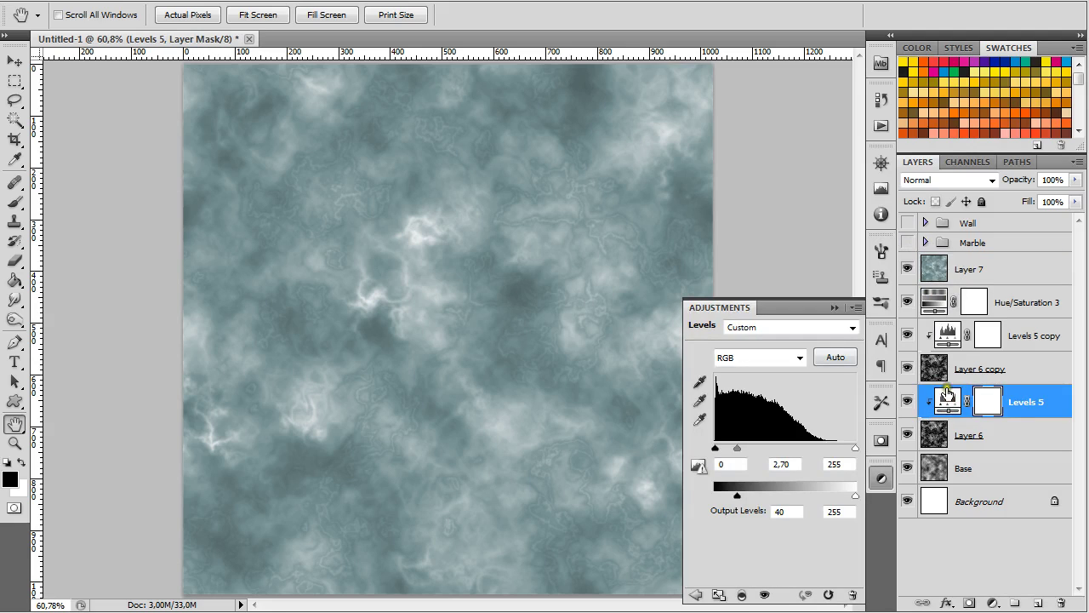
{"action": "left_click", "coordinate": [947, 334]}
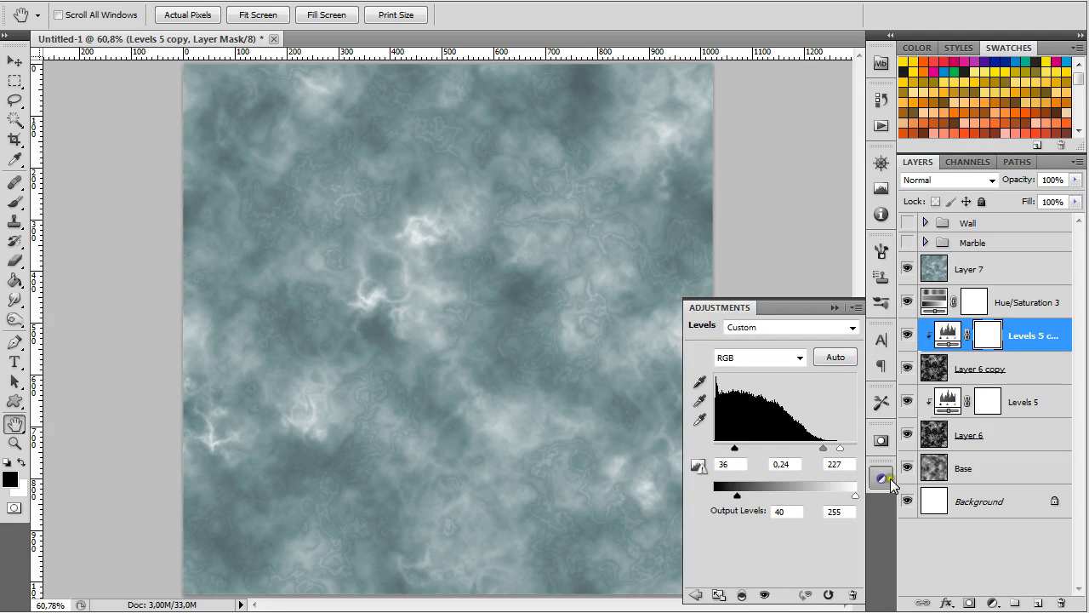
{"action": "left_click", "coordinate": [936, 439]}
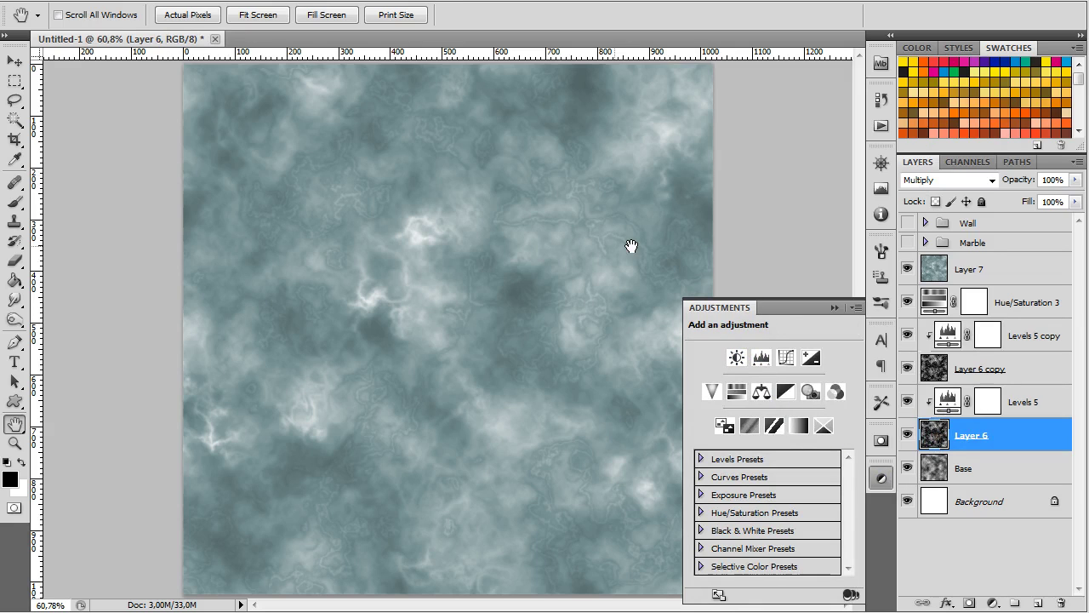
Step: Make the Marble and Wall groups visible again, checking Layer 5's effect inside Wall
{"action": "left_click", "coordinate": [834, 308]}
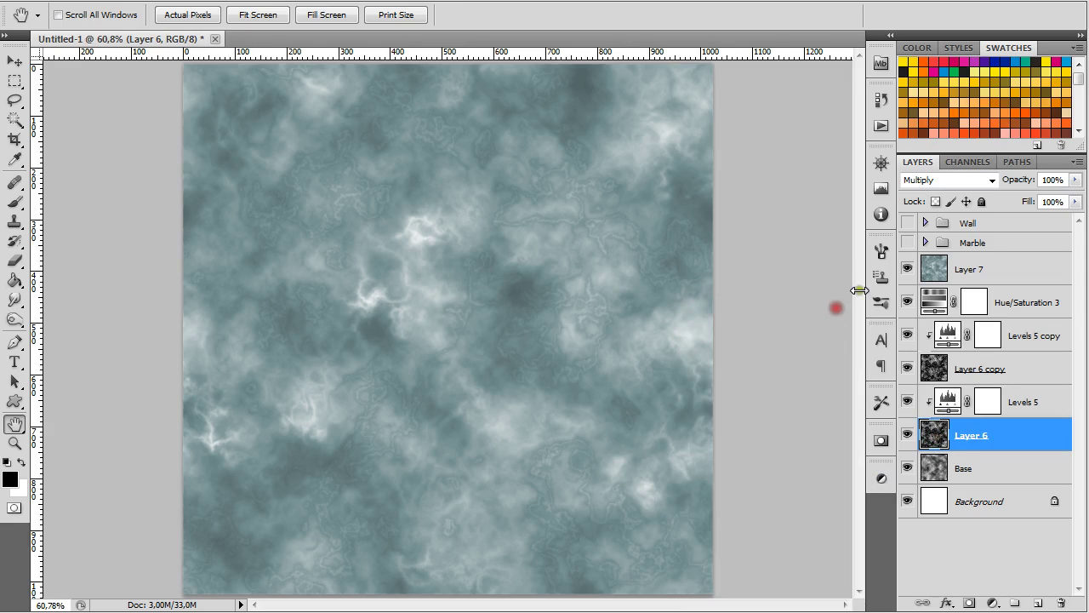
{"action": "left_click", "coordinate": [907, 242]}
{"action": "left_click", "coordinate": [924, 242]}
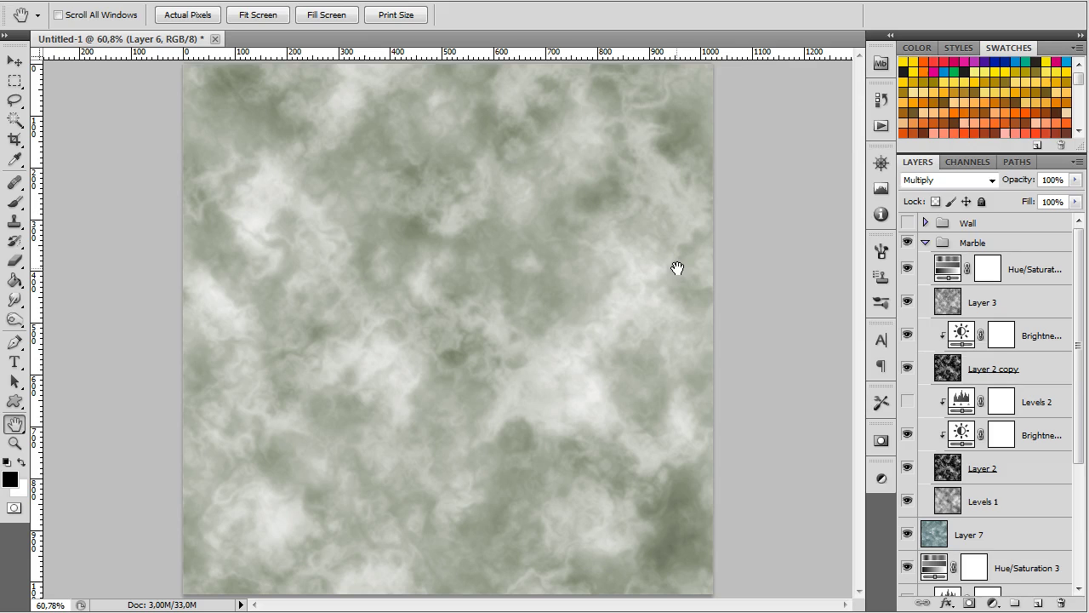
{"action": "left_click", "coordinate": [925, 244]}
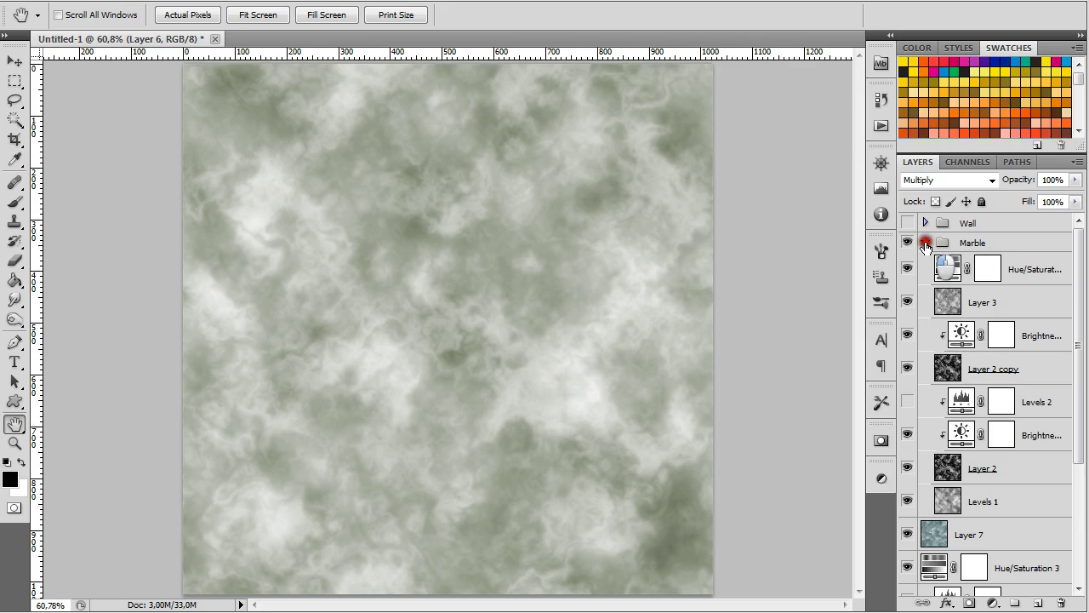
{"action": "left_click", "coordinate": [906, 223]}
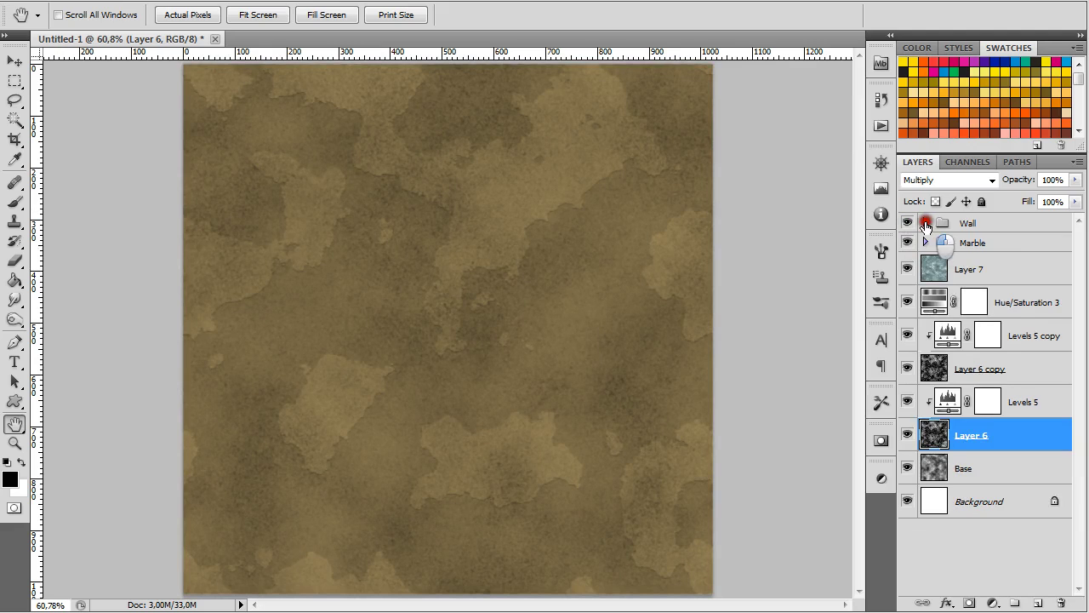
{"action": "left_click", "coordinate": [925, 223]}
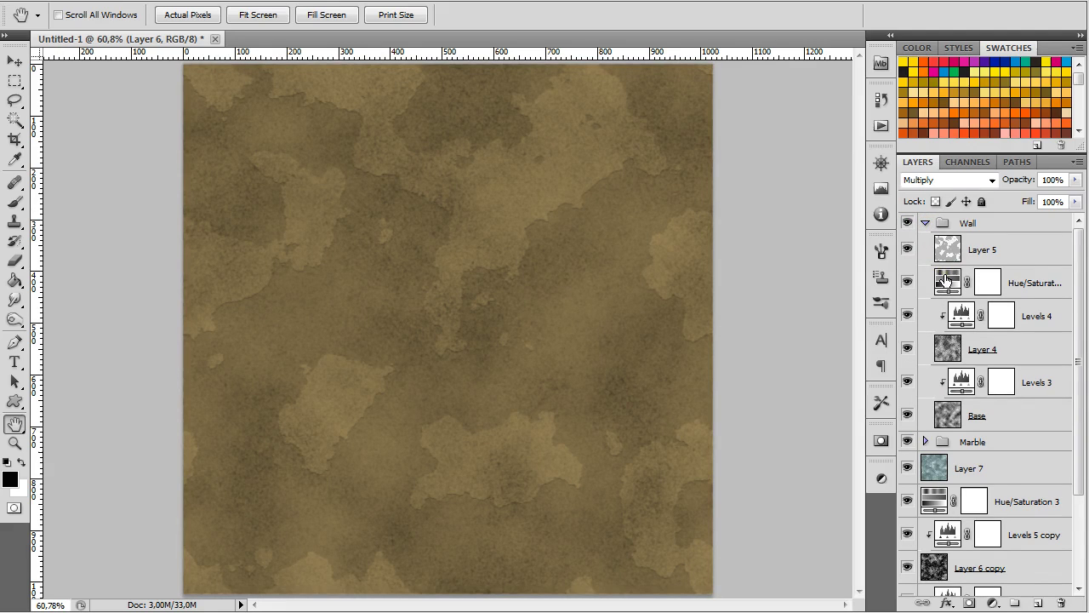
{"action": "left_click", "coordinate": [907, 249]}
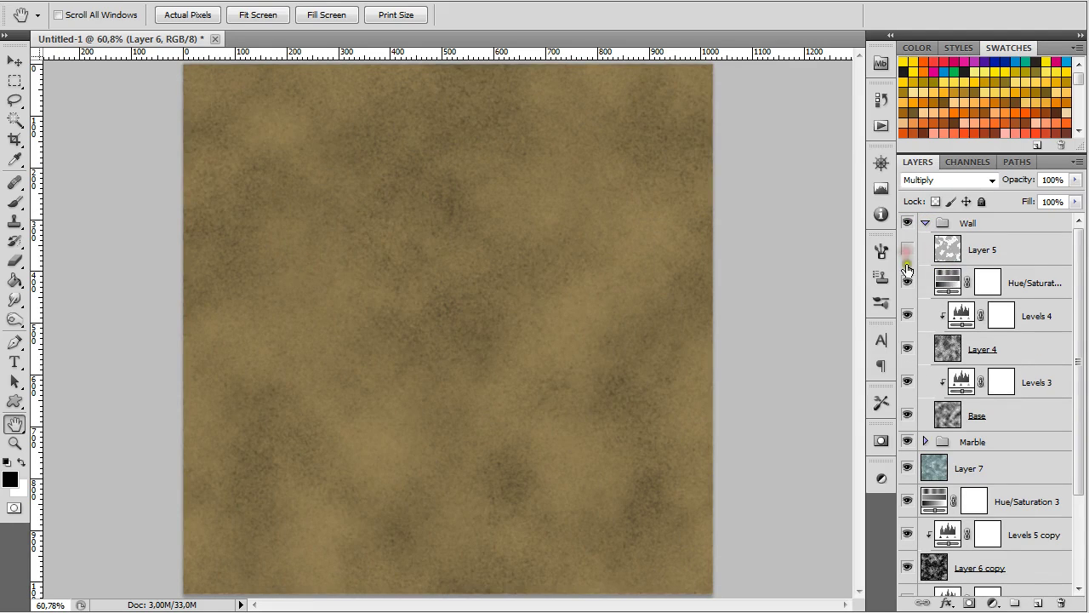
{"action": "left_click", "coordinate": [906, 249]}
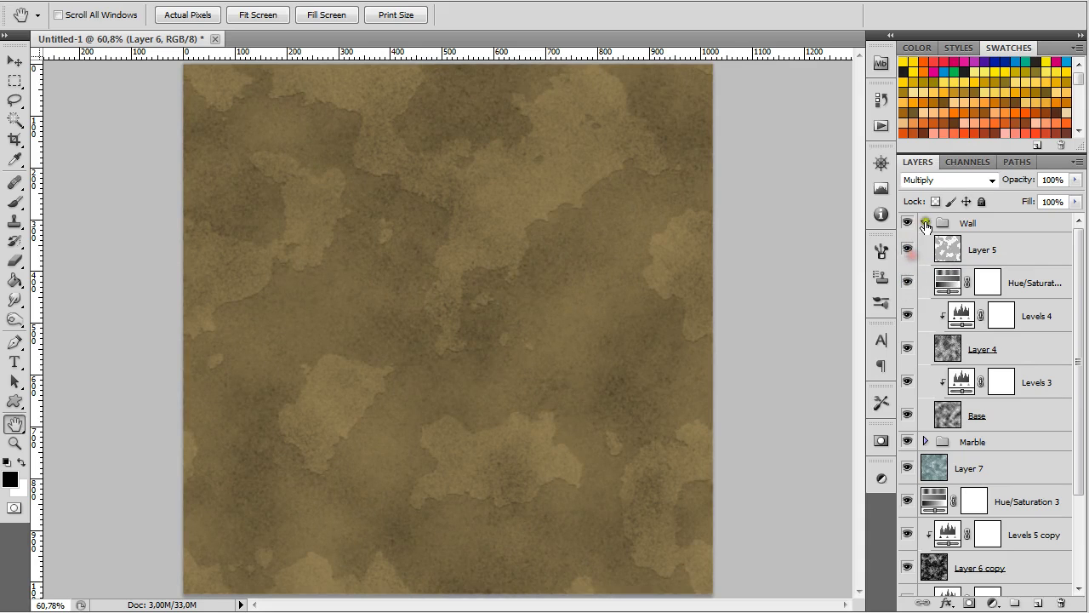
{"action": "left_click", "coordinate": [926, 223]}
Step: Select the Wall group and add a new empty Layer 8 above it
{"action": "left_click", "coordinate": [973, 225]}
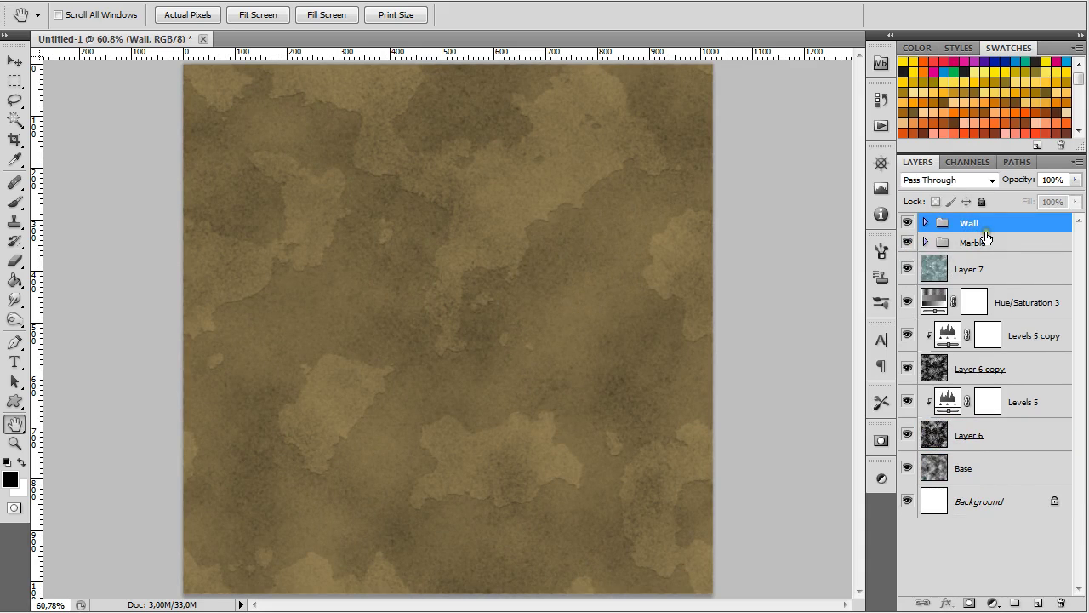
{"action": "key", "text": "ctrl+shift+n"}
{"action": "key", "text": "Return"}
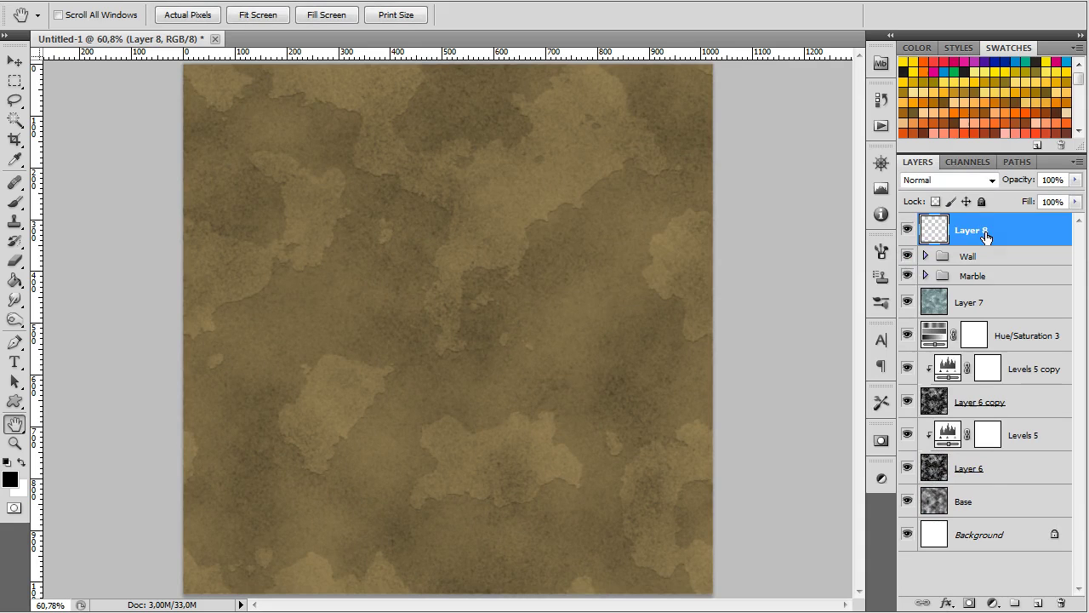
Step: Render clouds on Layer 8, duplicate it, and rerun Clouds on Layer 8 copy
{"action": "left_click", "coordinate": [227, 2]}
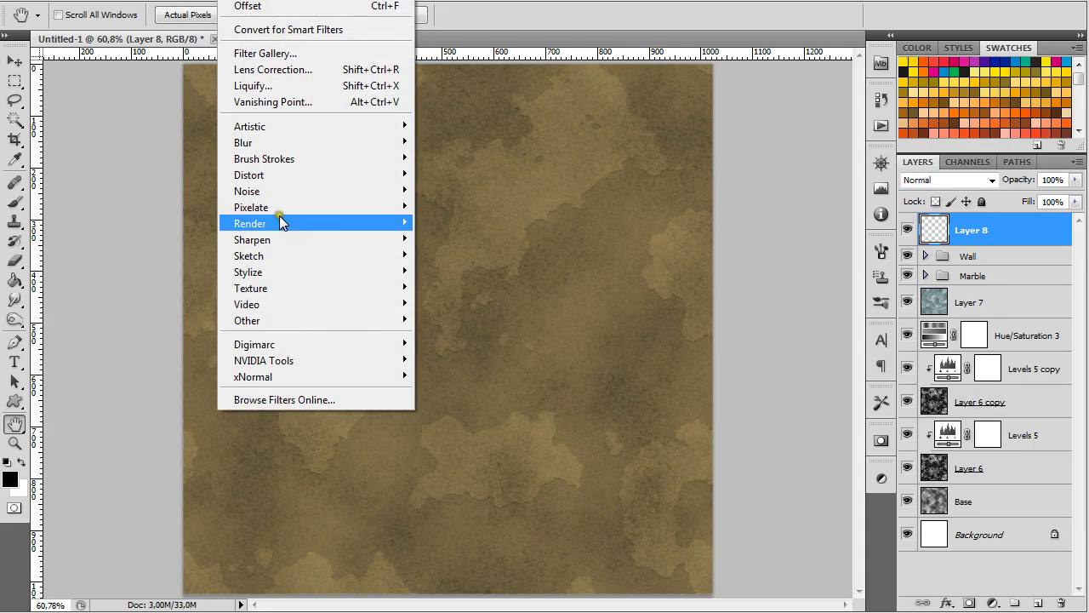
{"action": "left_click", "coordinate": [253, 223]}
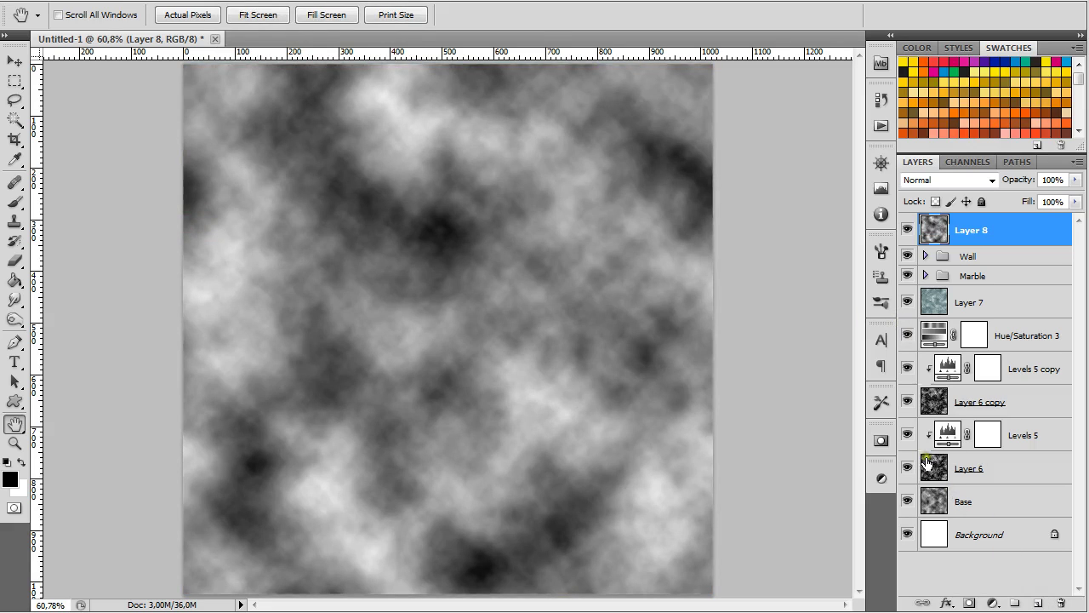
{"action": "key", "text": "ctrl+j"}
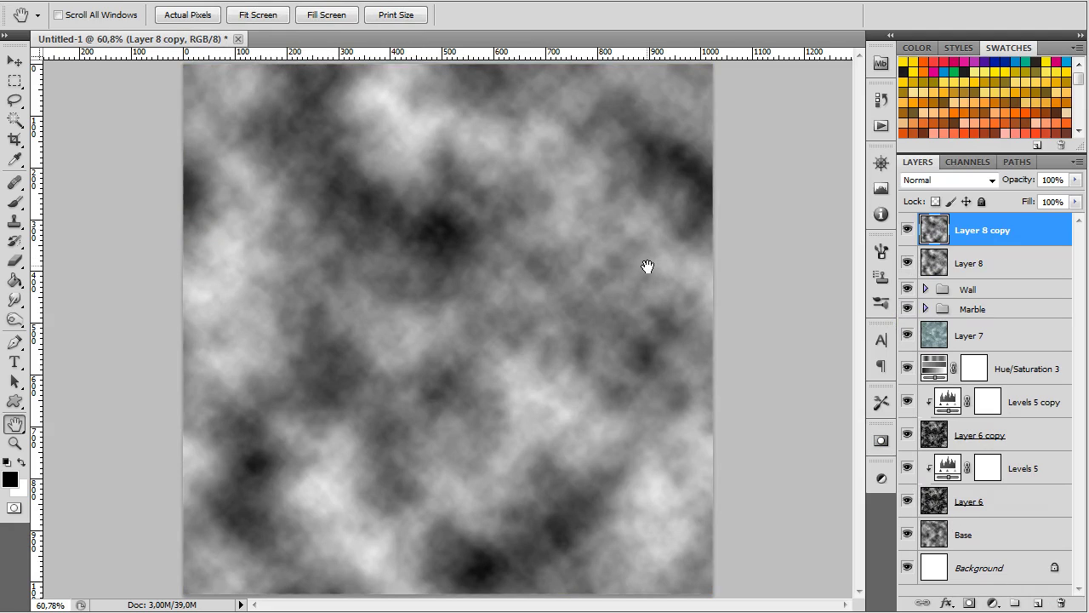
{"action": "key", "text": "ctrl+f"}
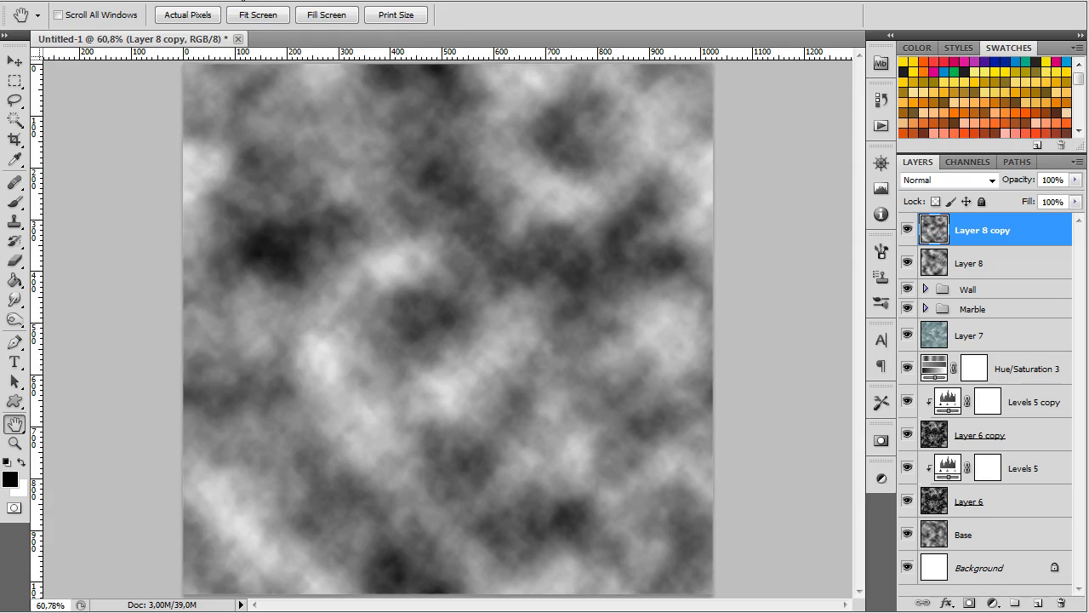
{"action": "left_click", "coordinate": [234, 1]}
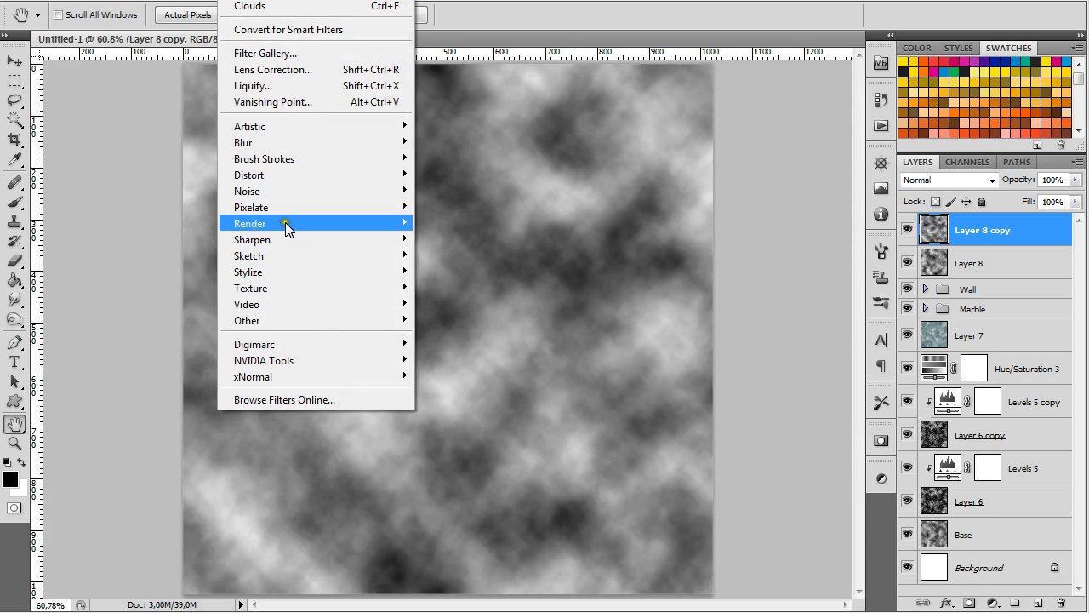
{"action": "mouse_move", "coordinate": [251, 207]}
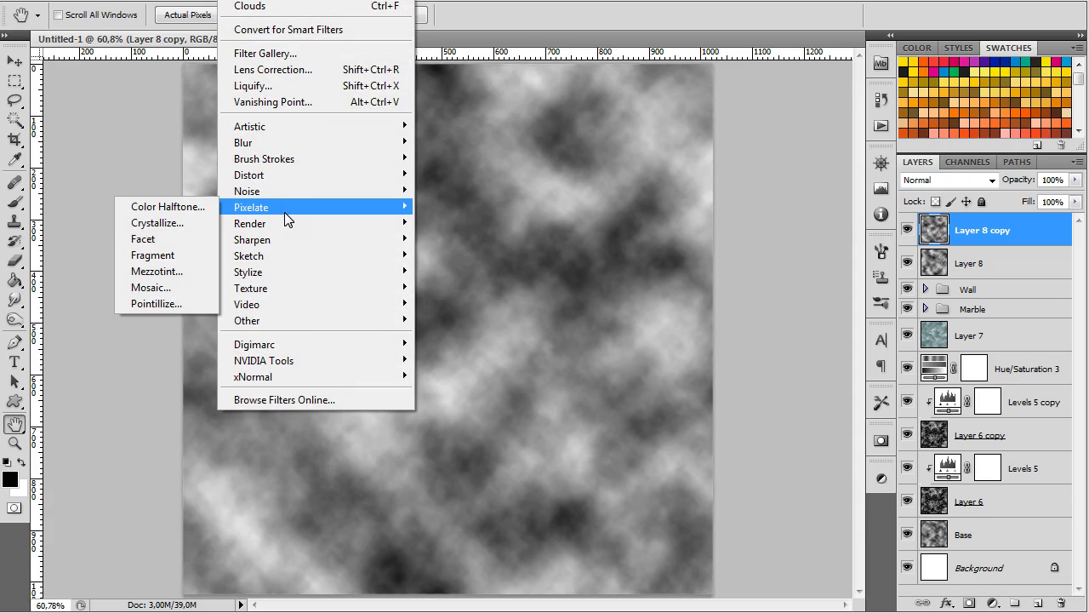
Step: Apply Mezzotint with the Fine Dots type to Layer 8 copy
{"action": "left_click", "coordinate": [188, 273]}
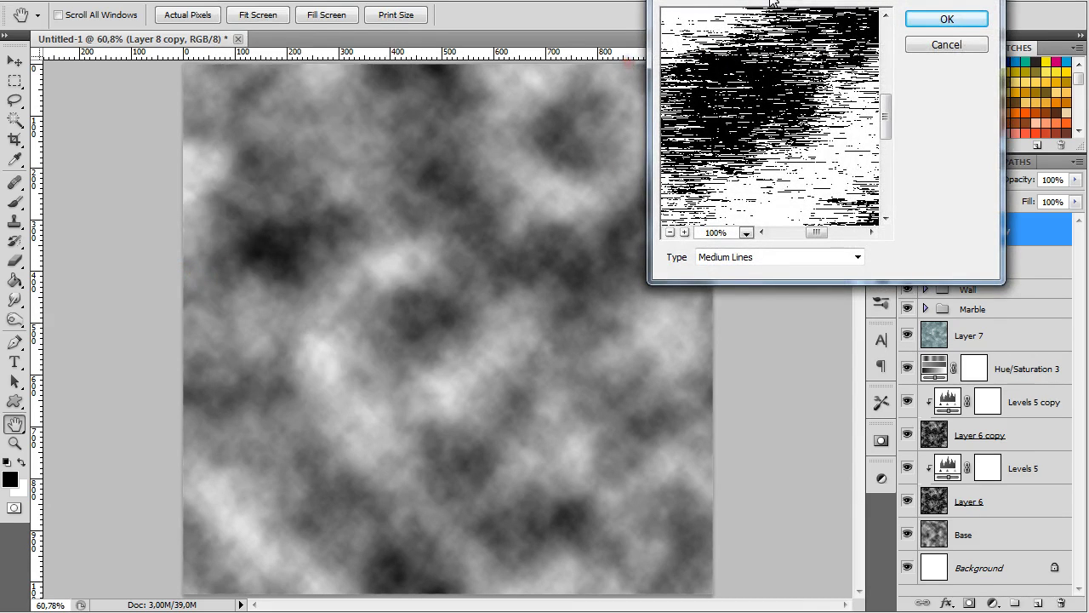
{"action": "left_click_drag", "start_coordinate": [771, 4], "coordinate": [576, 97]}
{"action": "left_click", "coordinate": [662, 367]}
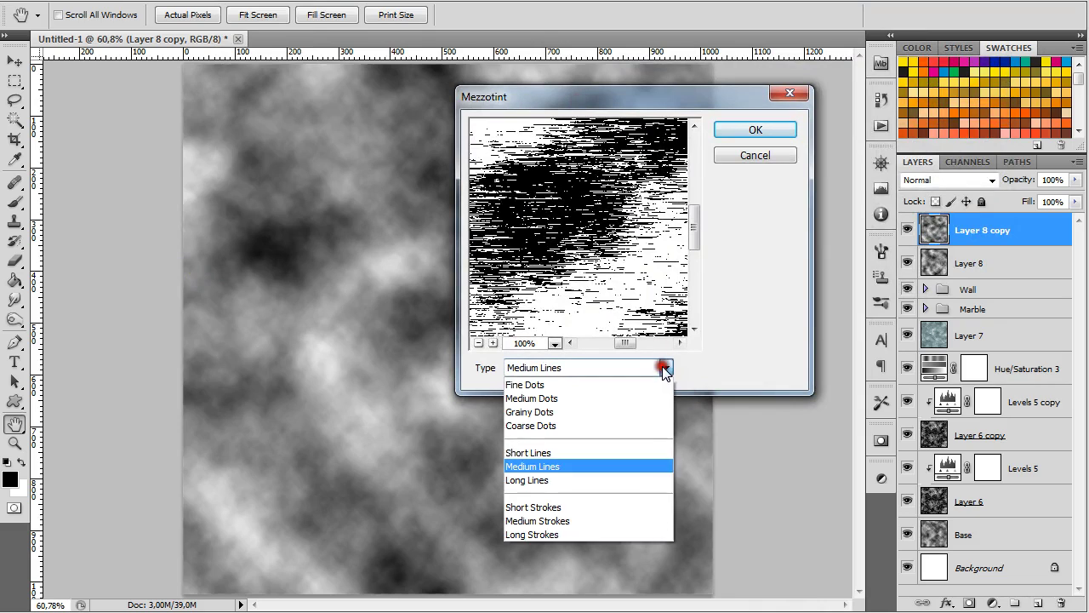
{"action": "left_click", "coordinate": [623, 387]}
{"action": "left_click", "coordinate": [760, 128]}
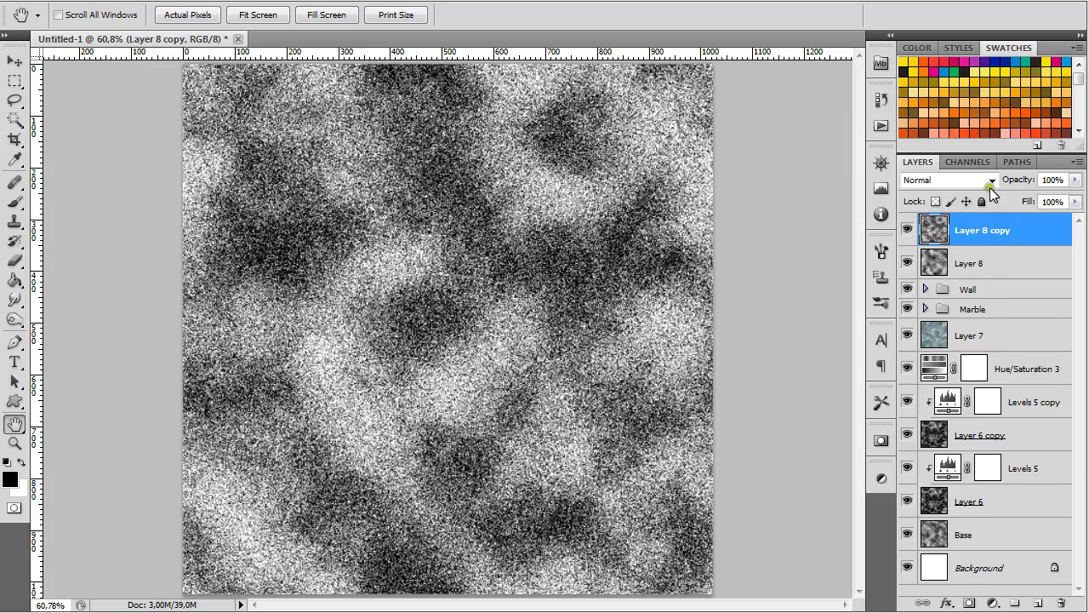
Step: Set Layer 8 copy's blend mode to Screen after trying Multiply and Color Dodge
{"action": "left_click", "coordinate": [991, 181]}
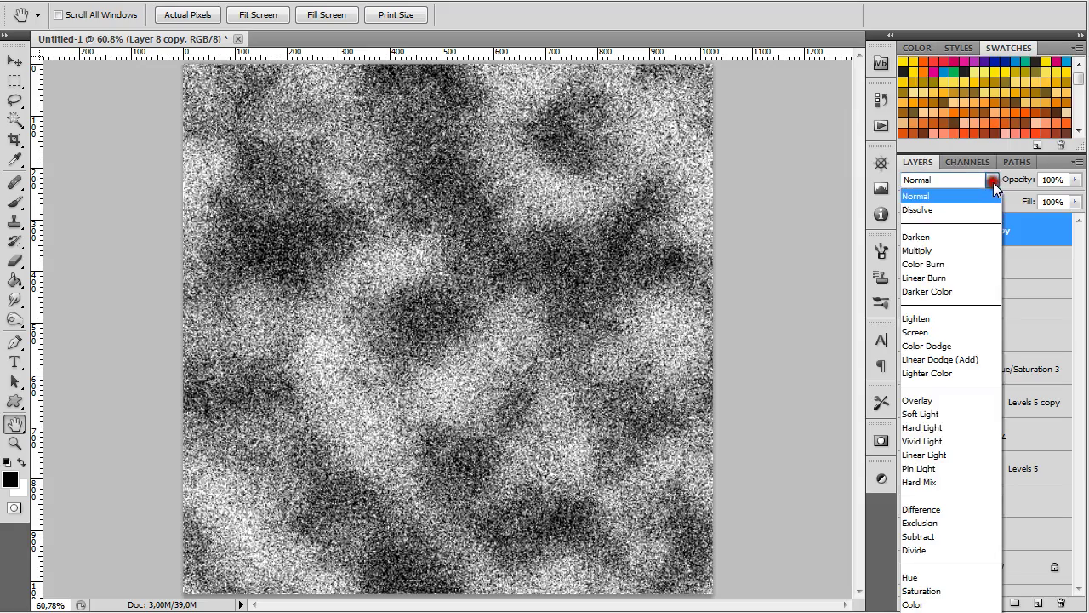
{"action": "left_click", "coordinate": [930, 333]}
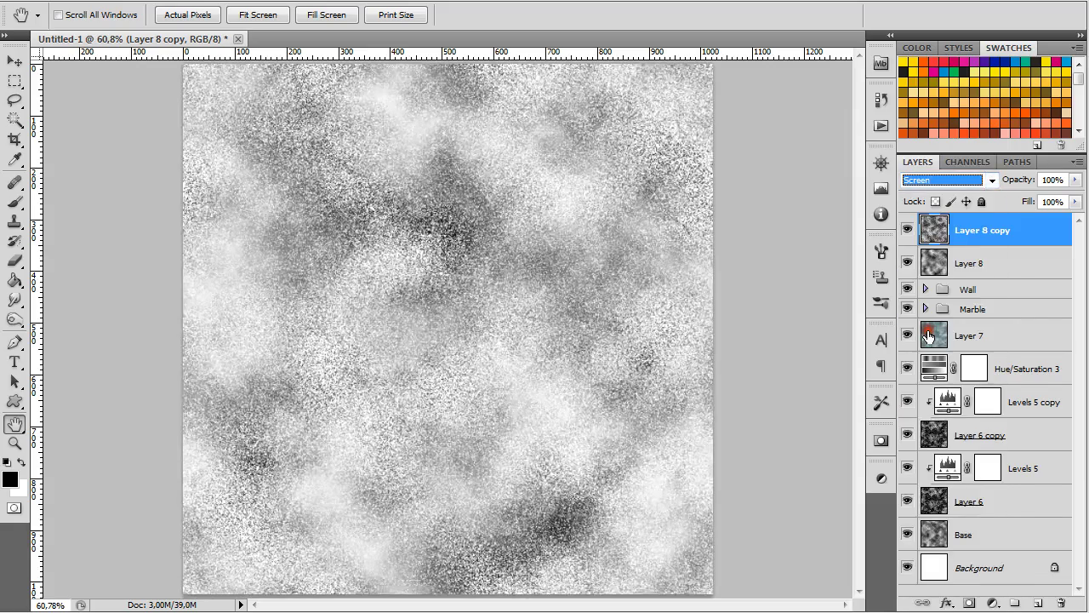
{"action": "left_click", "coordinate": [988, 181]}
{"action": "left_click", "coordinate": [960, 250]}
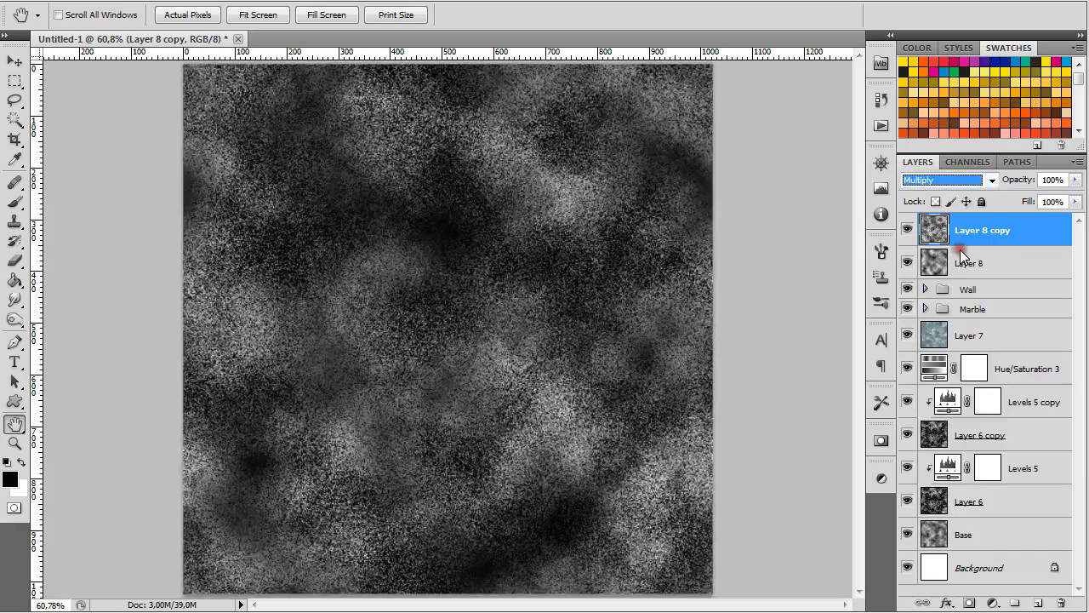
{"action": "left_click", "coordinate": [969, 183]}
{"action": "left_click", "coordinate": [947, 334]}
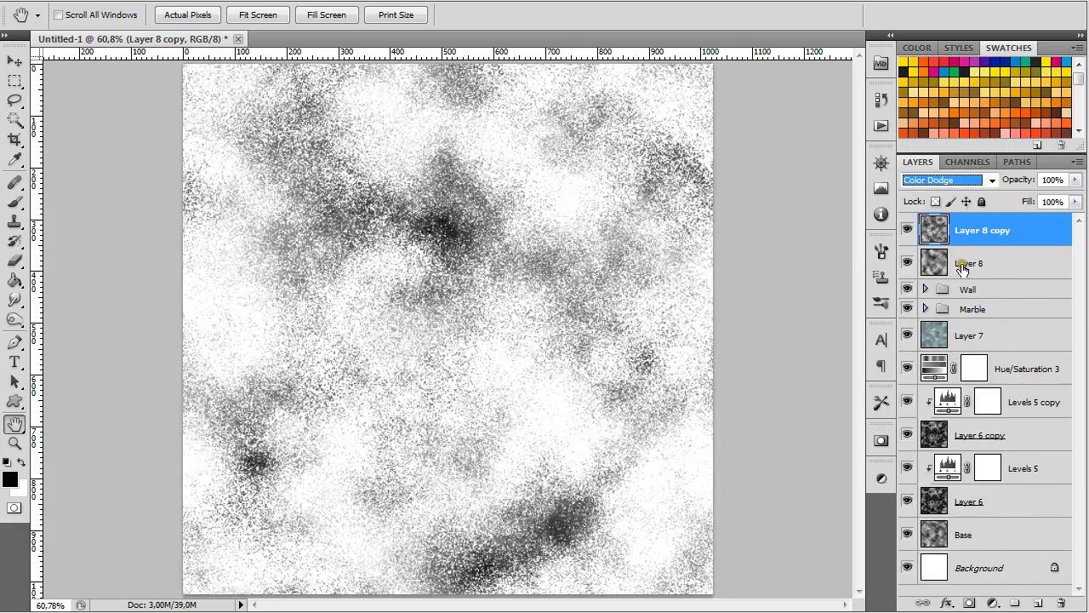
{"action": "key", "text": "Up"}
Step: Lower Layer 8 copy's opacity to 49% and add a new empty Layer 9
{"action": "left_click", "coordinate": [1074, 180]}
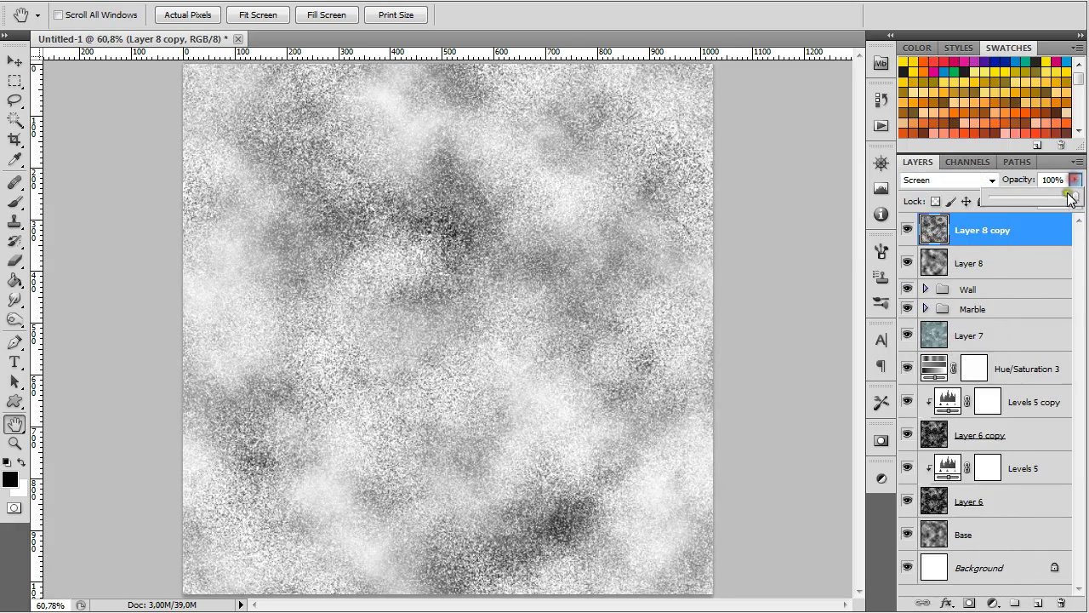
{"action": "left_click_drag", "start_coordinate": [1070, 197], "coordinate": [1031, 197]}
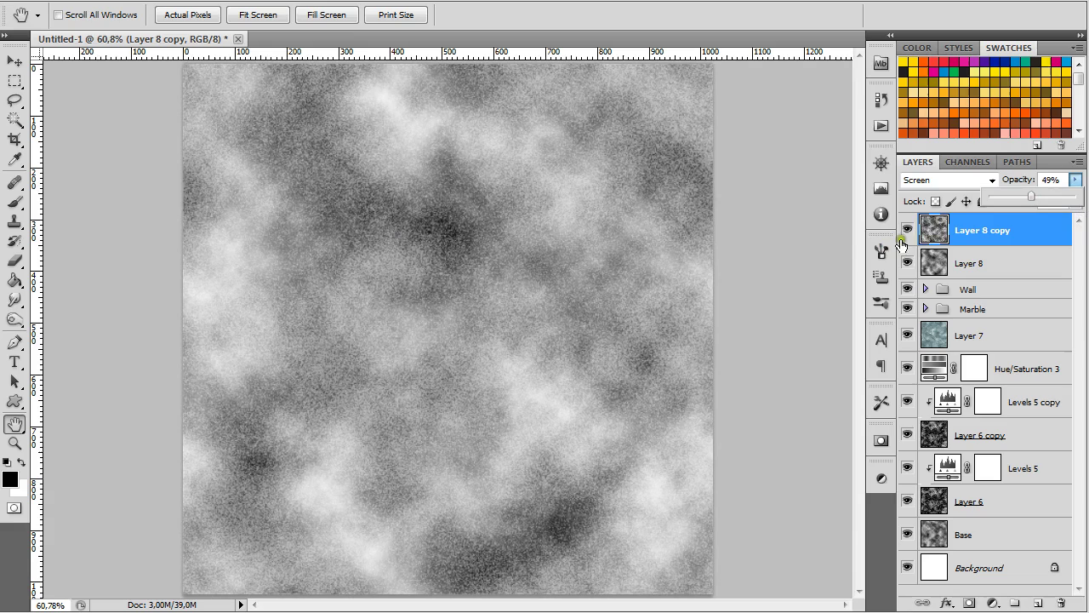
{"action": "left_click", "coordinate": [936, 231]}
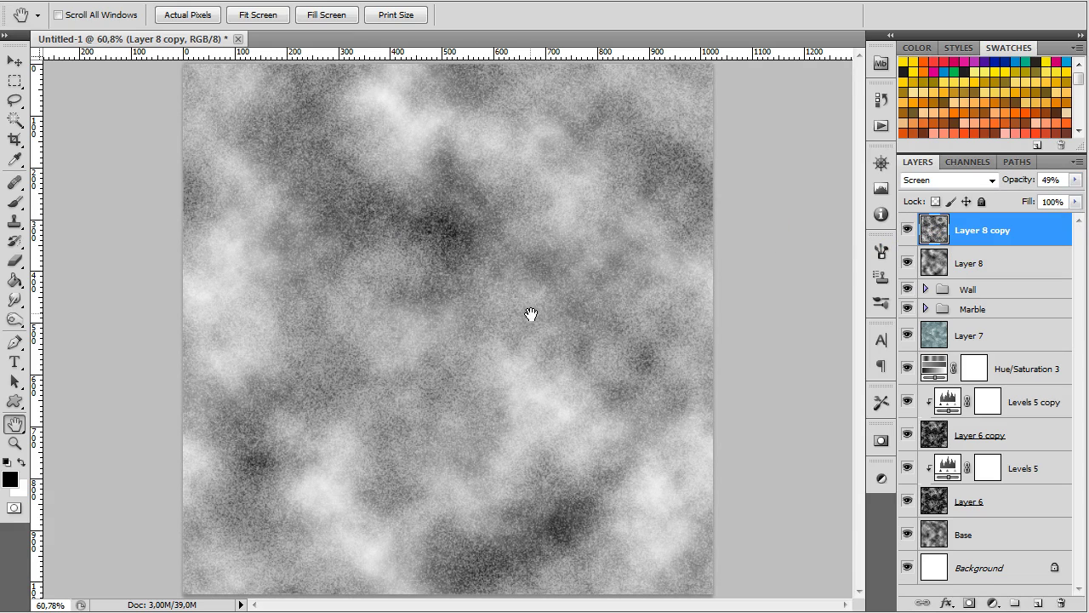
{"action": "left_click", "coordinate": [1035, 600]}
Step: Render a grey Clouds pattern onto Layer 9
{"action": "left_click", "coordinate": [251, 2]}
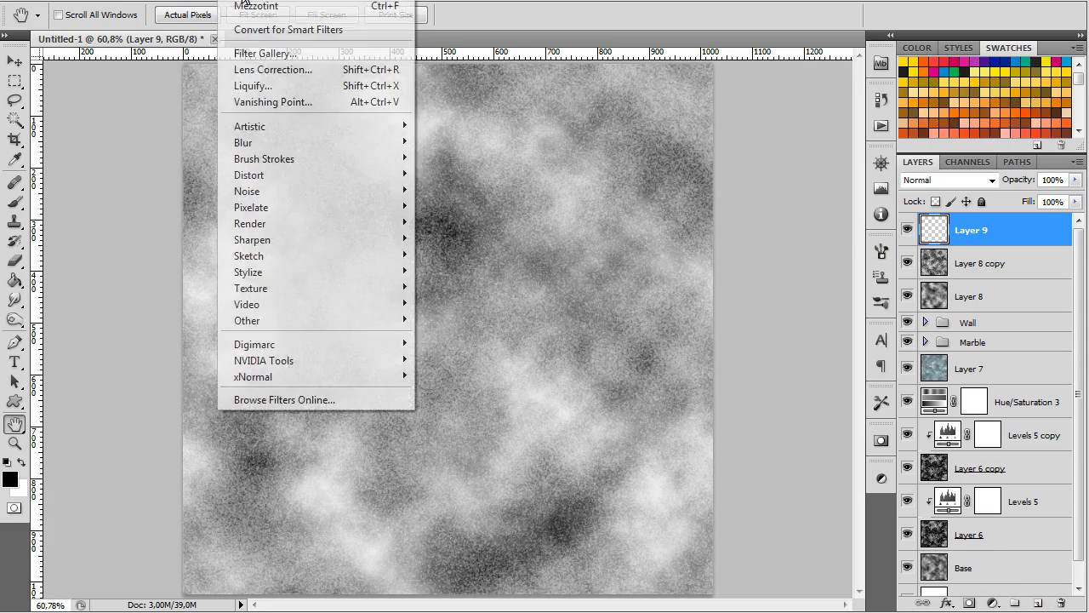
{"action": "mouse_move", "coordinate": [285, 223]}
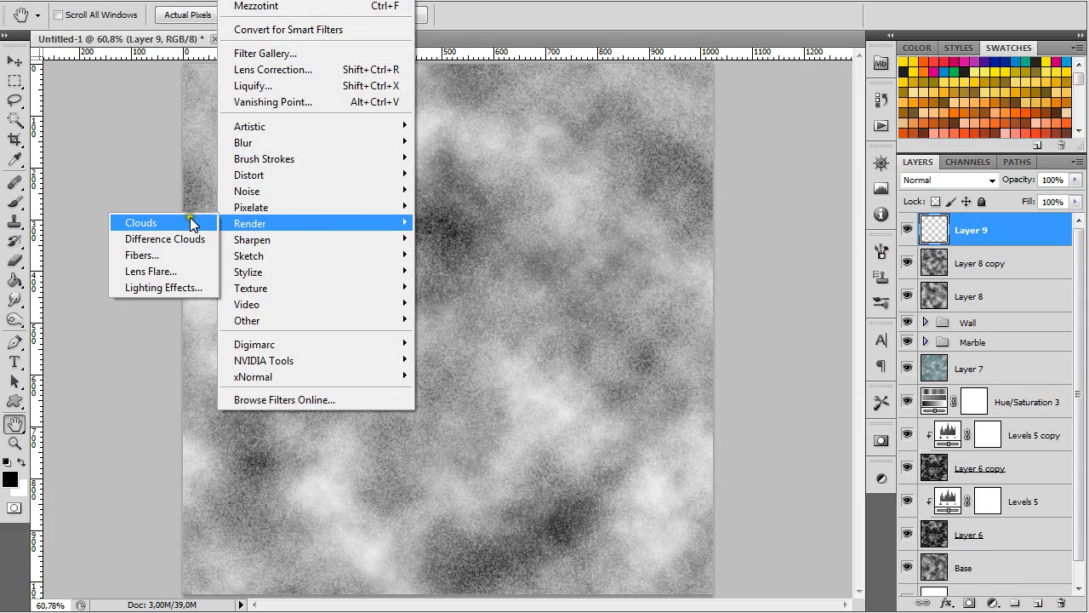
{"action": "left_click", "coordinate": [187, 218]}
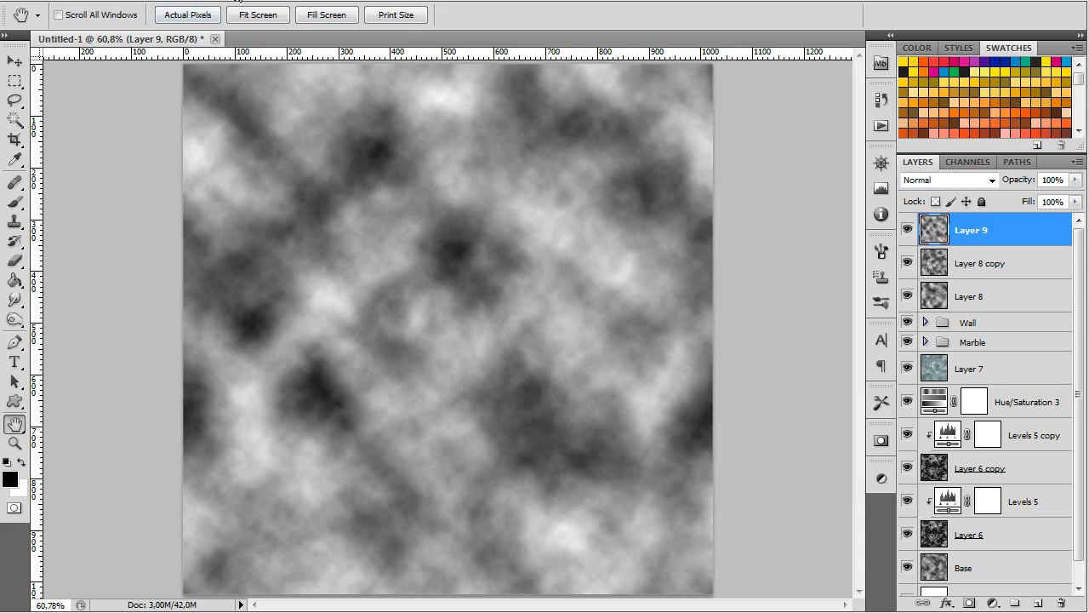
{"action": "left_click", "coordinate": [239, 0]}
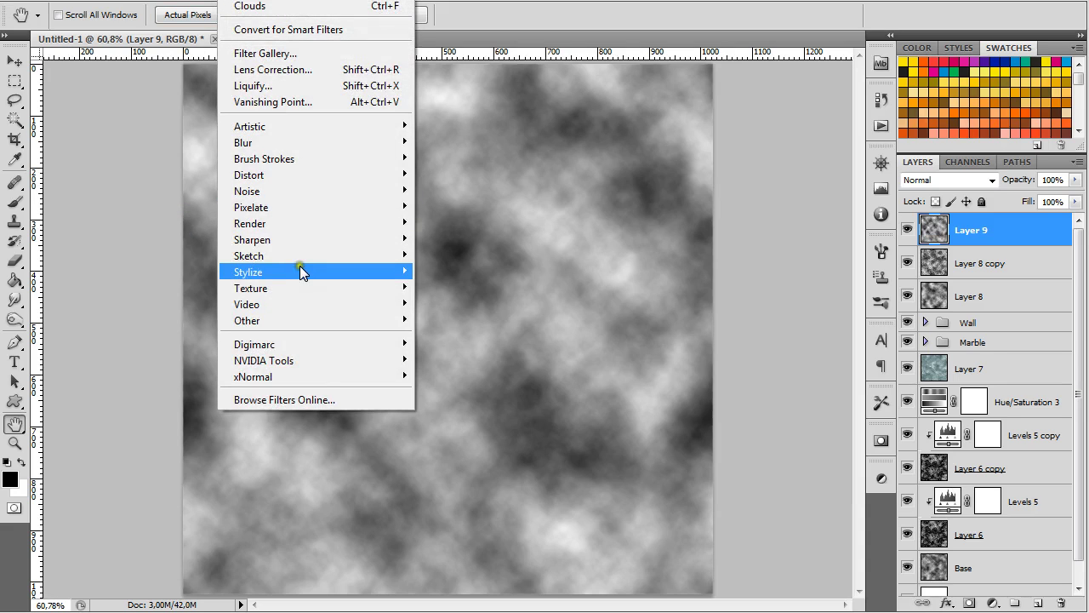
{"action": "mouse_move", "coordinate": [249, 255]}
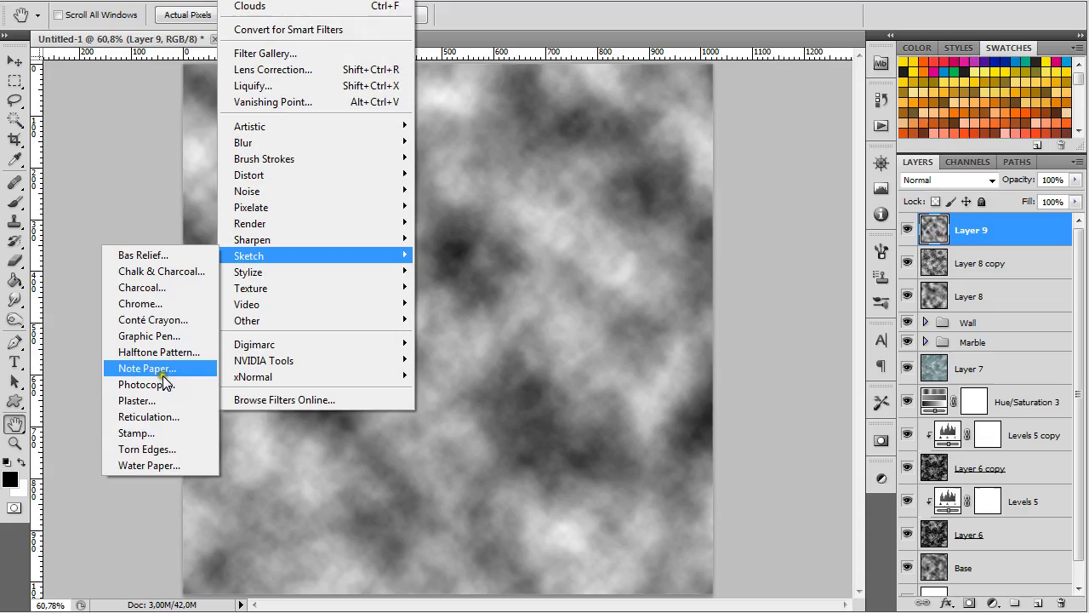
Step: Apply Note Paper to Layer 9 with Image Balance 22, Graininess 6 and Relief 5
{"action": "left_click", "coordinate": [161, 368]}
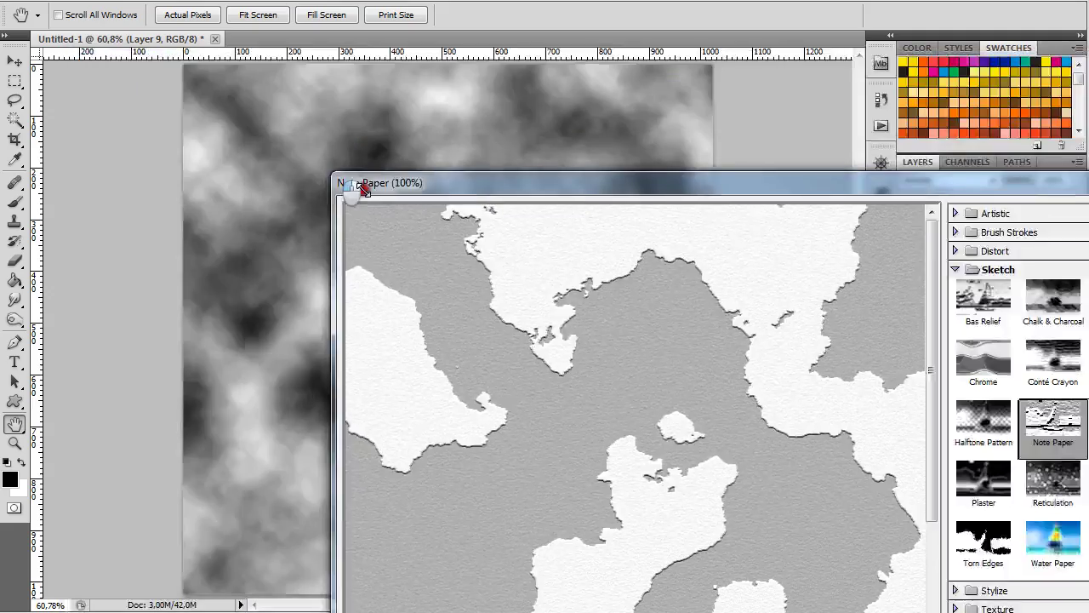
{"action": "left_click_drag", "start_coordinate": [346, 180], "coordinate": [540, 282]}
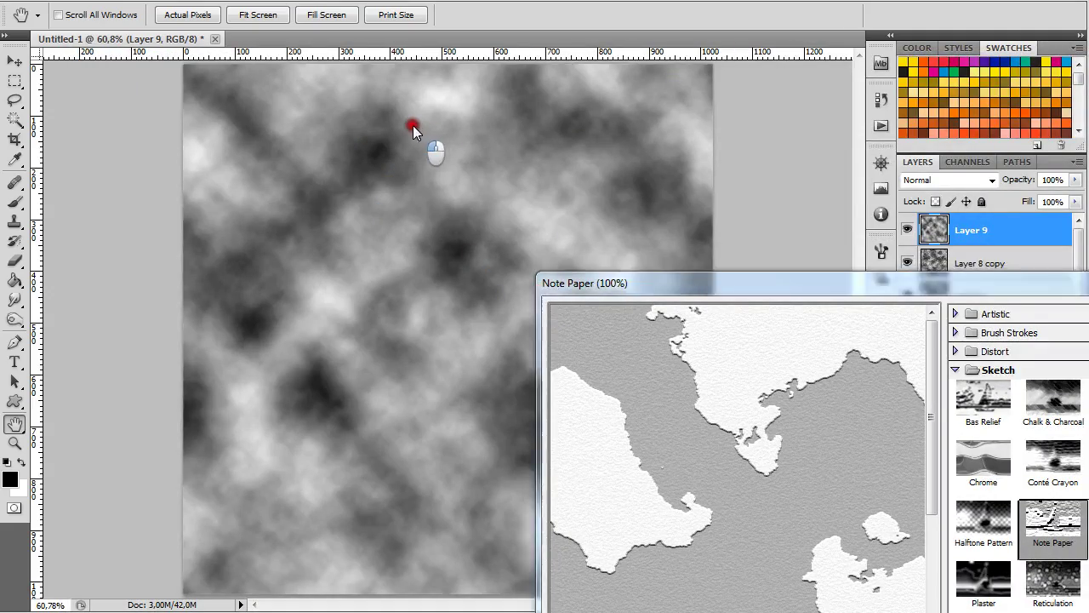
{"action": "left_click_drag", "start_coordinate": [626, 283], "coordinate": [179, 47]}
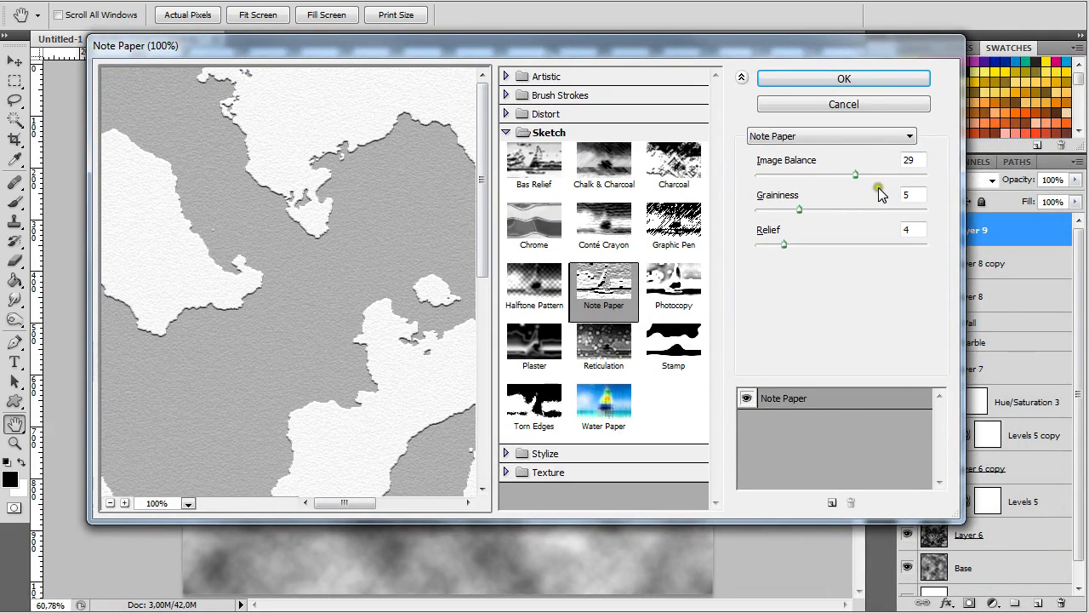
{"action": "mouse_move", "coordinate": [855, 175]}
{"action": "left_mouse_down"}
{"action": "mouse_move", "coordinate": [822, 176]}
{"action": "mouse_move", "coordinate": [831, 176]}
{"action": "left_mouse_up"}
{"action": "mouse_move", "coordinate": [800, 210]}
{"action": "left_mouse_down"}
{"action": "mouse_move", "coordinate": [826, 246]}
{"action": "mouse_move", "coordinate": [789, 245]}
{"action": "left_mouse_up"}
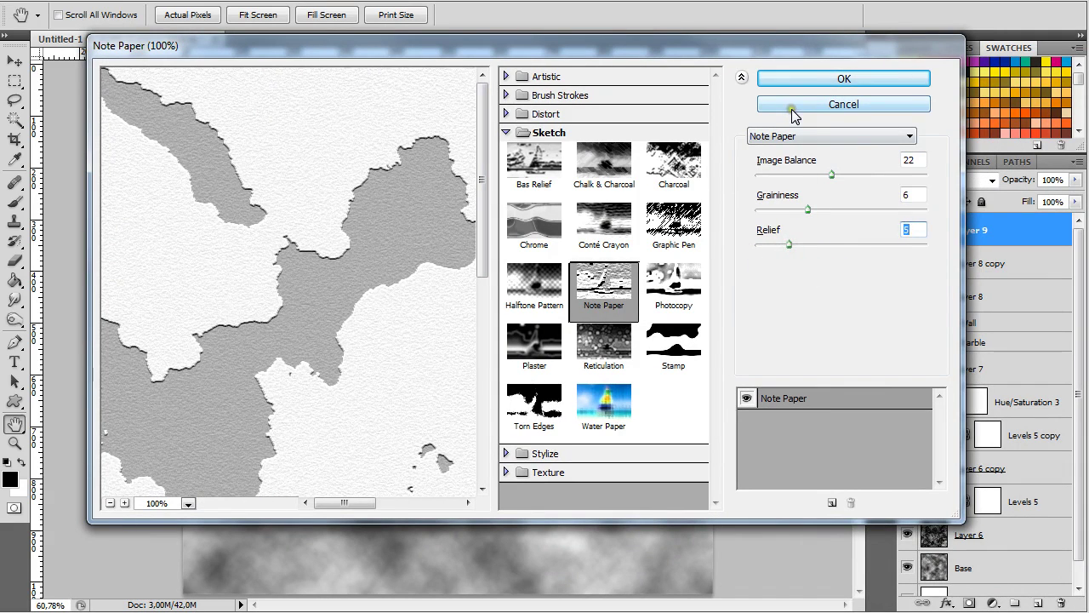
{"action": "left_click", "coordinate": [805, 84]}
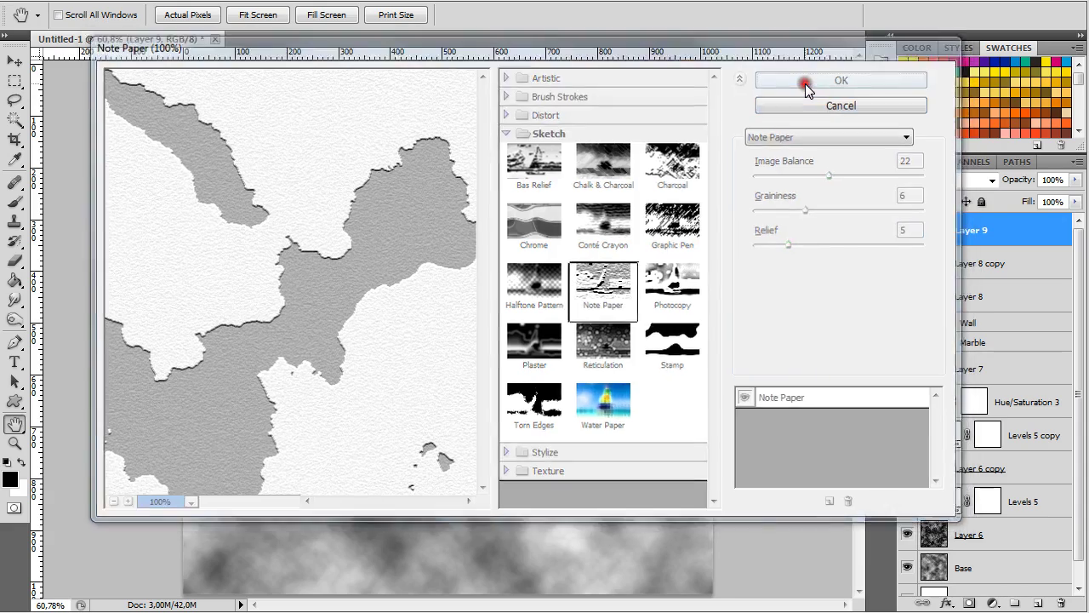
Step: Set Layer 9's blend mode to Multiply after briefly trying Screen
{"action": "left_click", "coordinate": [990, 181]}
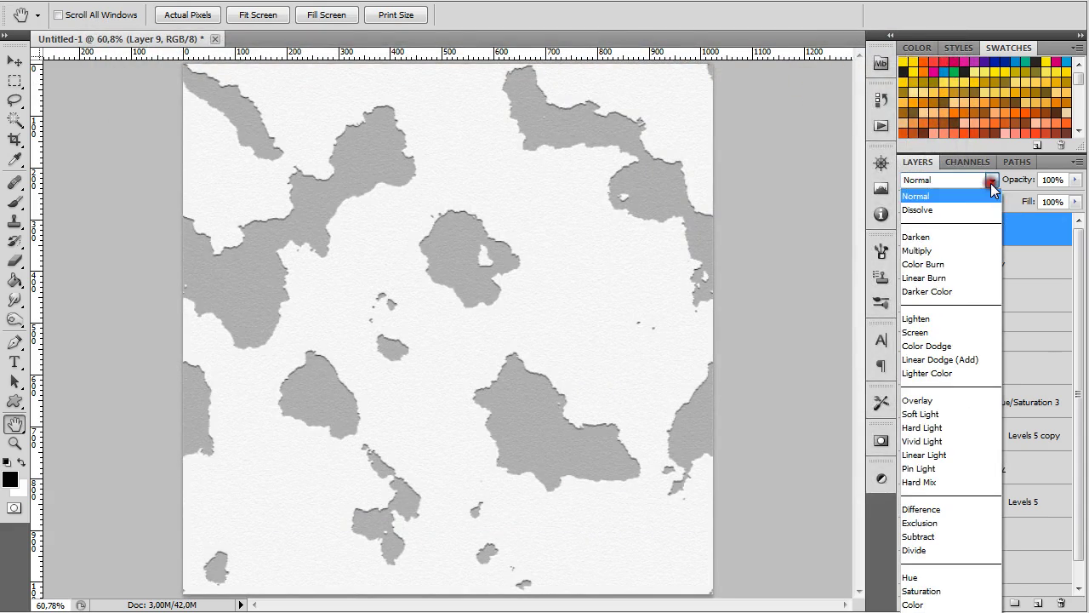
{"action": "left_click", "coordinate": [931, 250]}
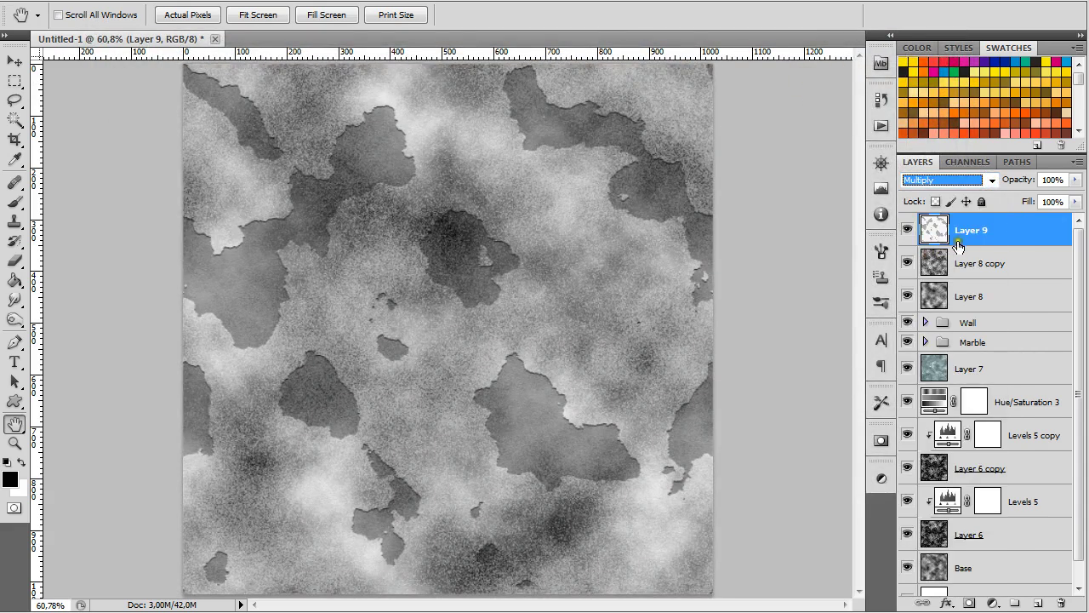
{"action": "left_click", "coordinate": [990, 181]}
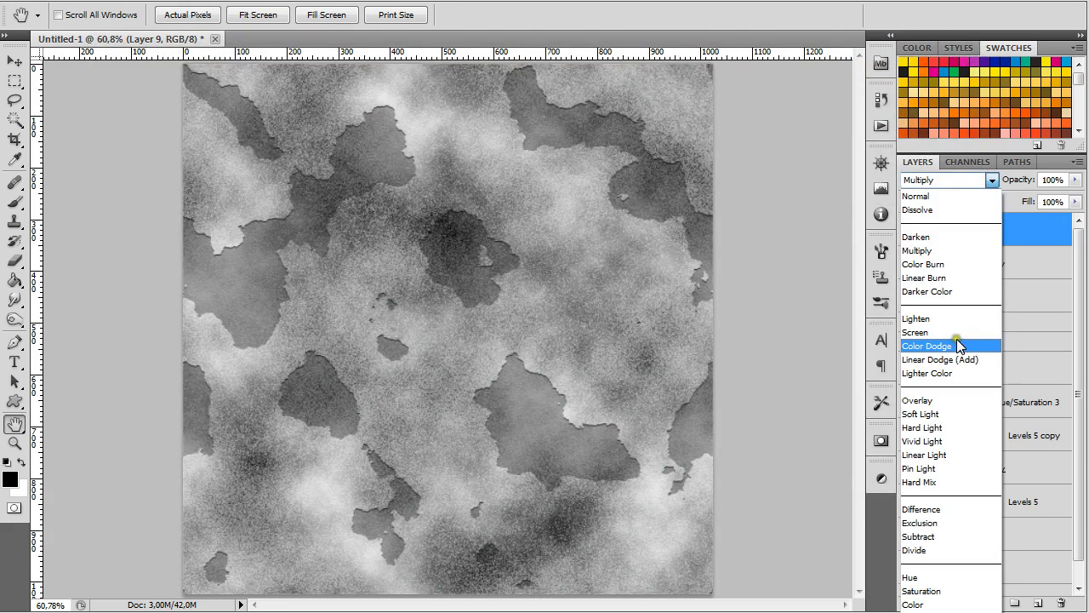
{"action": "left_click", "coordinate": [951, 332]}
{"action": "left_click", "coordinate": [987, 180]}
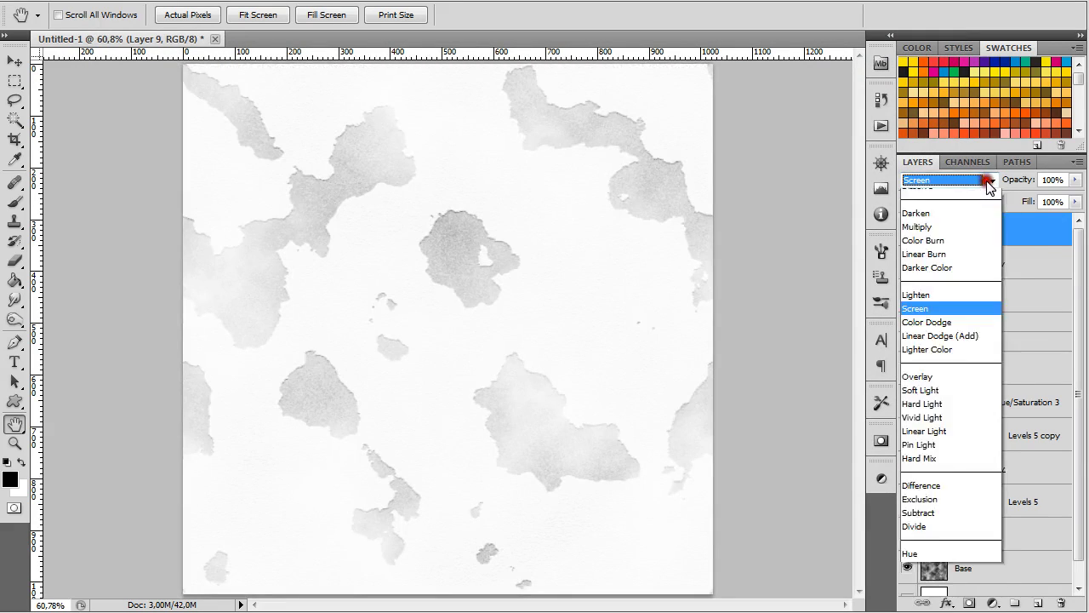
{"action": "left_click", "coordinate": [957, 245]}
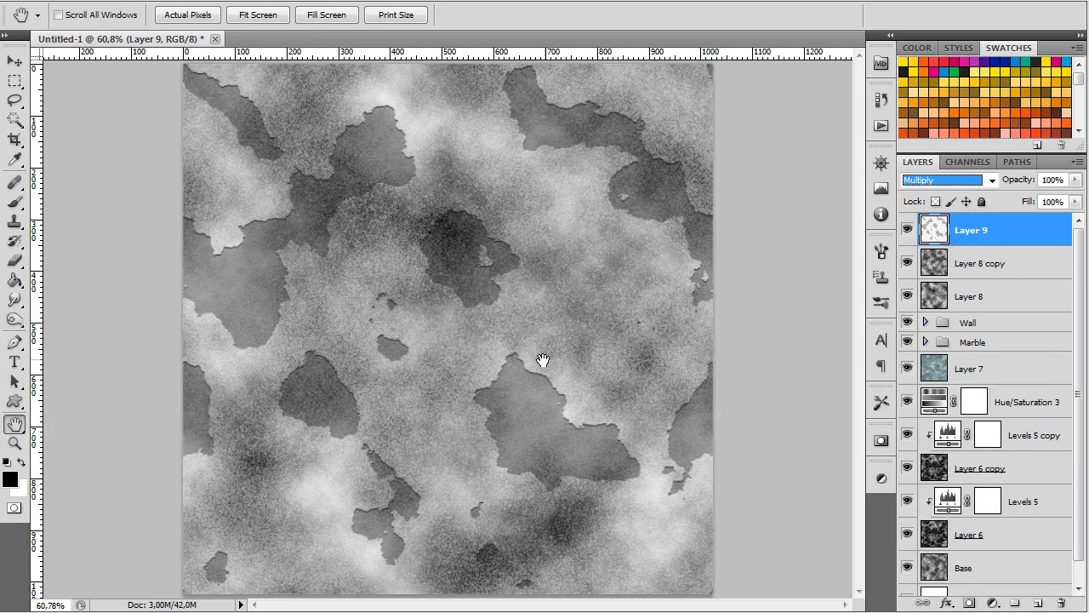
Step: Lower Layer 9 to 60% opacity and stamp all visible layers into Layer 10
{"action": "mouse_move", "coordinate": [1075, 180]}
{"action": "left_mouse_down"}
{"action": "mouse_move", "coordinate": [1060, 199]}
{"action": "mouse_move", "coordinate": [1038, 200]}
{"action": "left_mouse_up"}
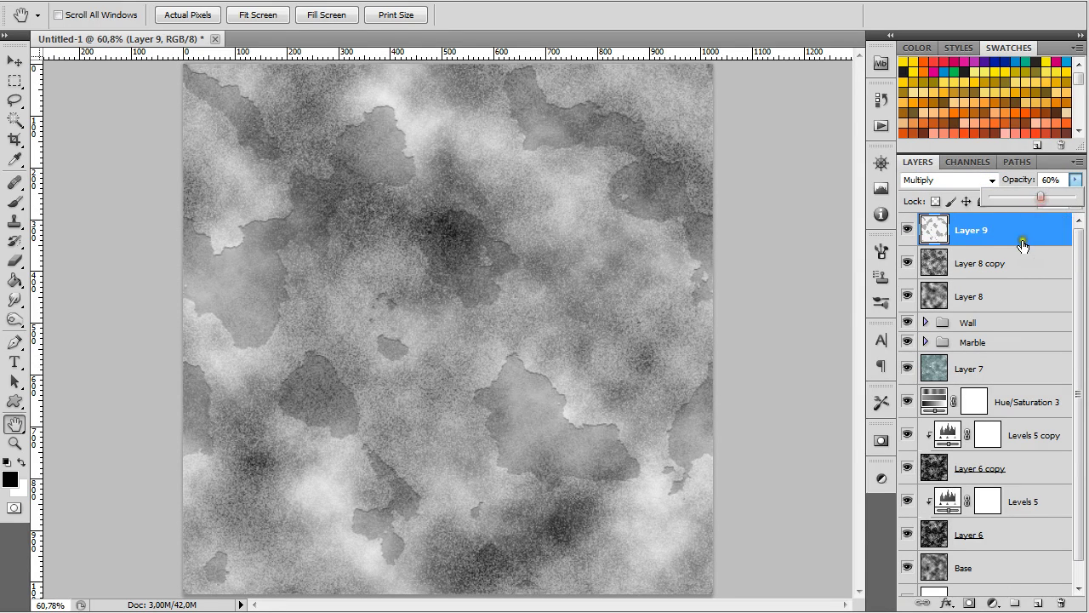
{"action": "left_click_drag", "start_coordinate": [1039, 200], "coordinate": [1042, 201]}
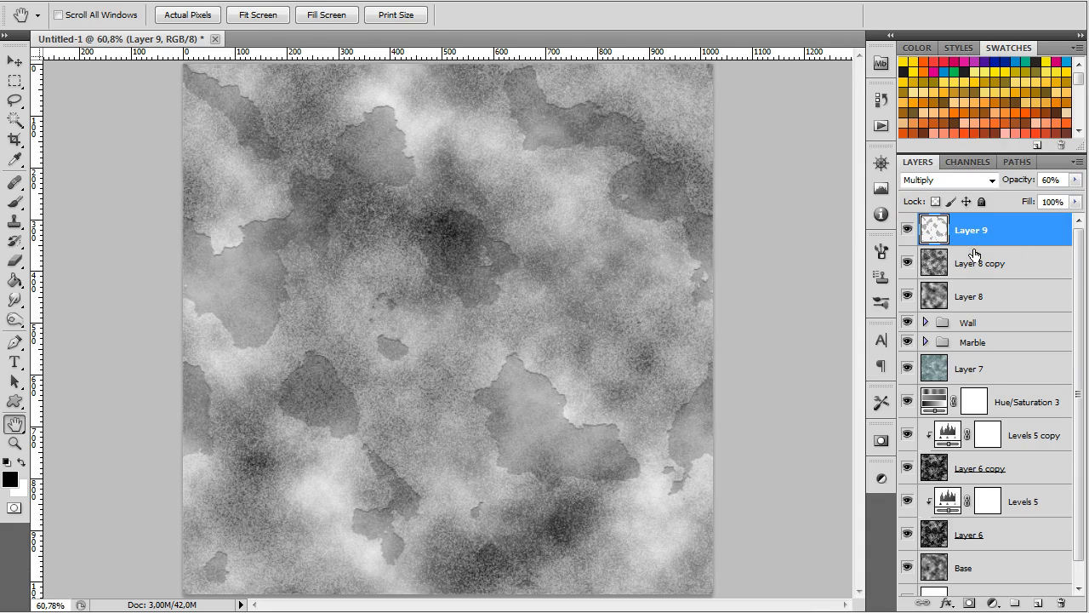
{"action": "key", "text": "ctrl+alt+shift+e"}
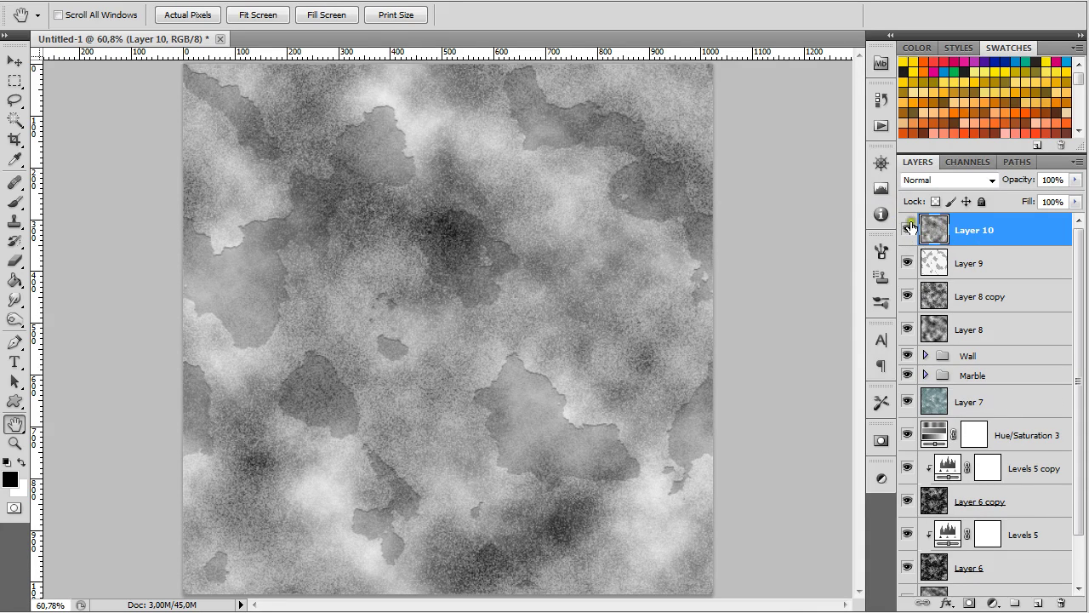
{"action": "left_click", "coordinate": [225, 0]}
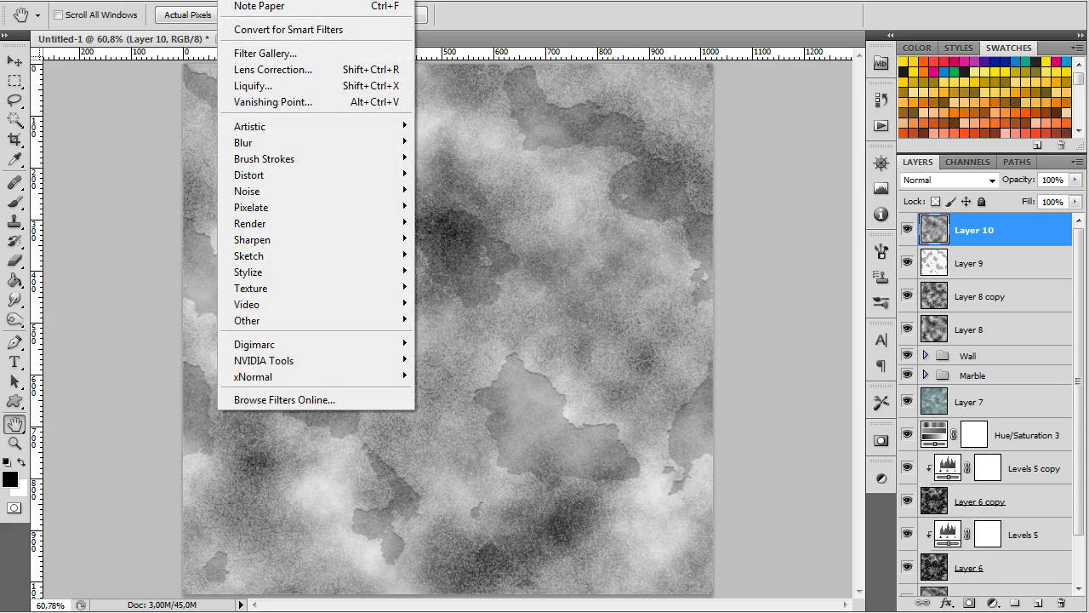
{"action": "mouse_move", "coordinate": [246, 320]}
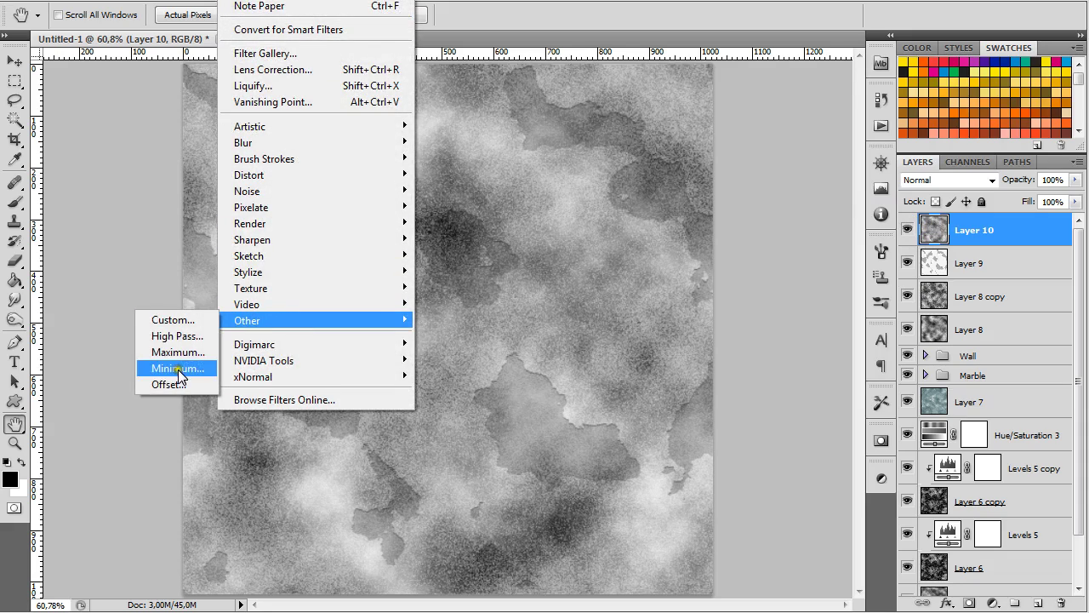
{"action": "left_click", "coordinate": [175, 384]}
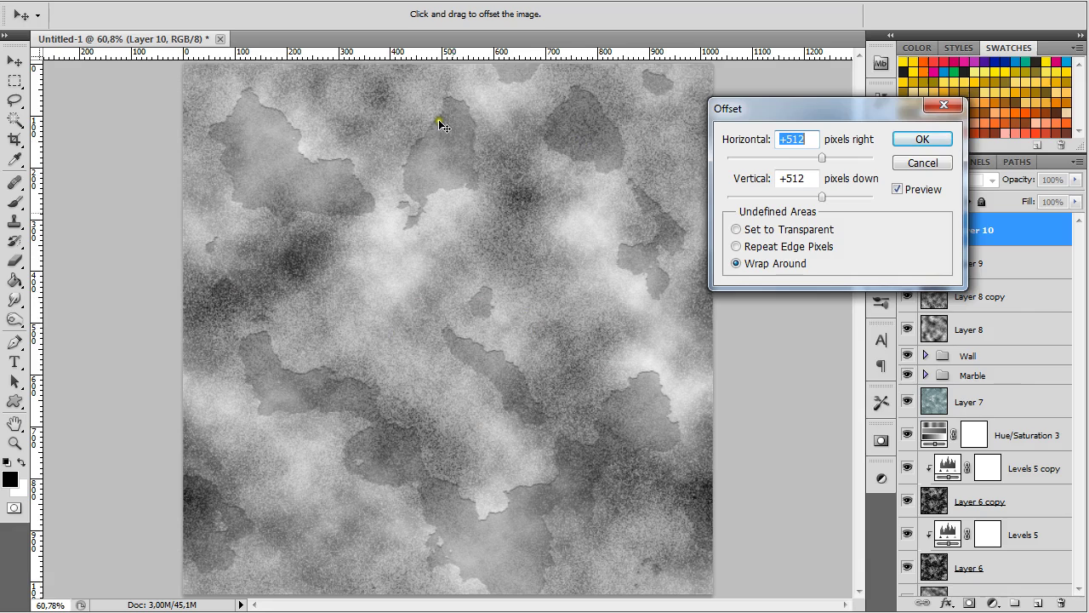
{"action": "left_click", "coordinate": [915, 163]}
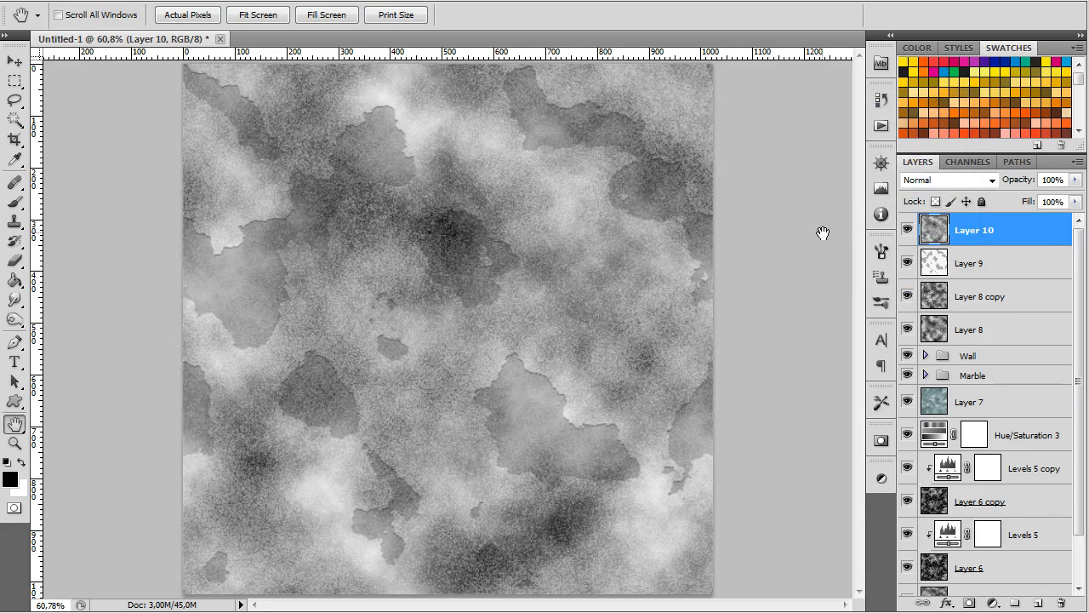